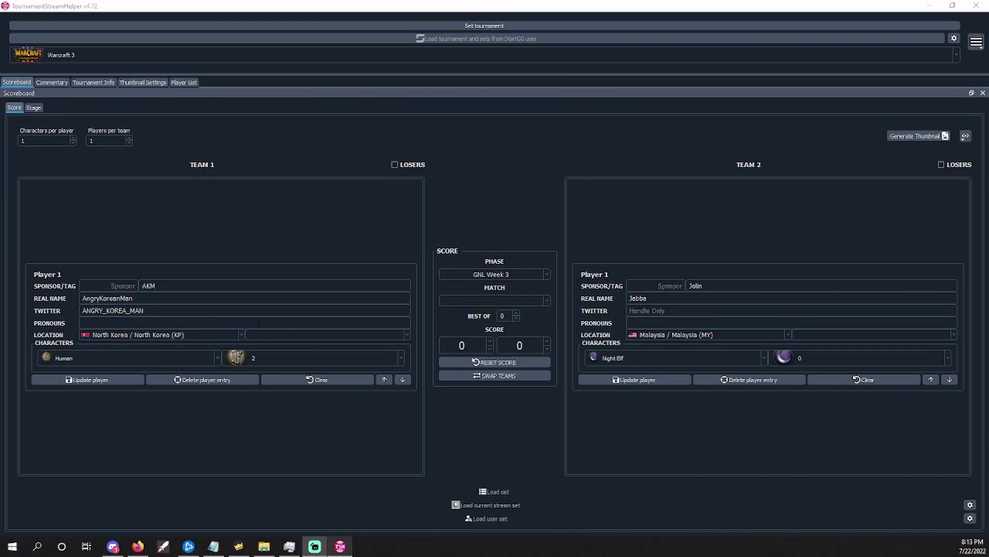
Step: Clear Team 1 and Team 2 player details and empty the Warcraft 3 game selection
click(335, 382)
click(866, 381)
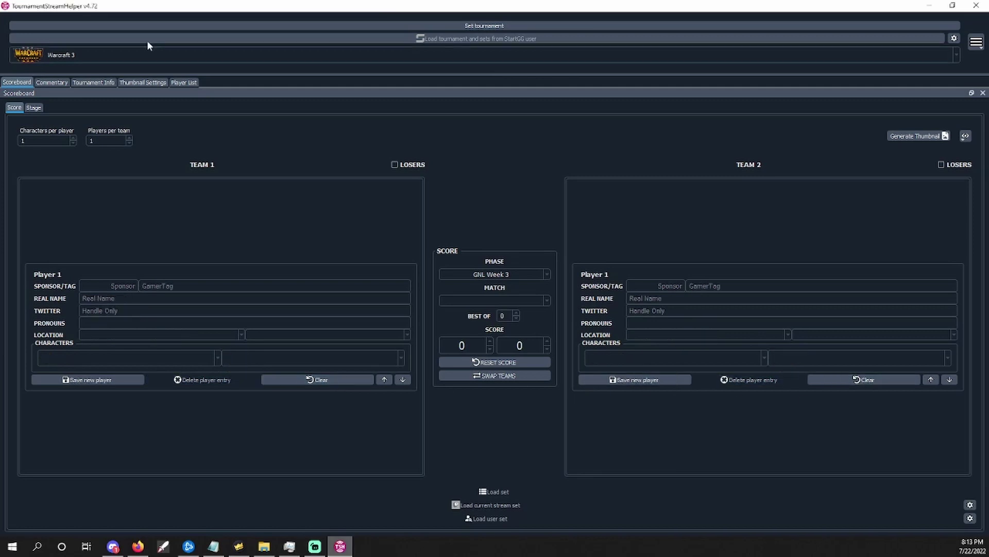
triple_click(121, 57)
click(956, 54)
click(196, 82)
Step: Check the main options menu's Toggle widgets entry, close it unchanged, then reopen the menu
click(977, 42)
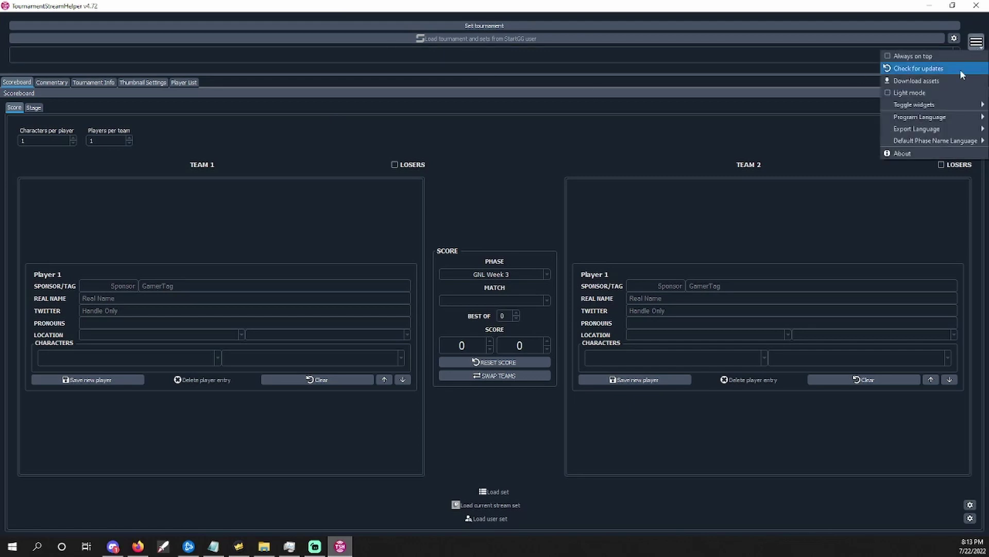
mouse_move(950, 105)
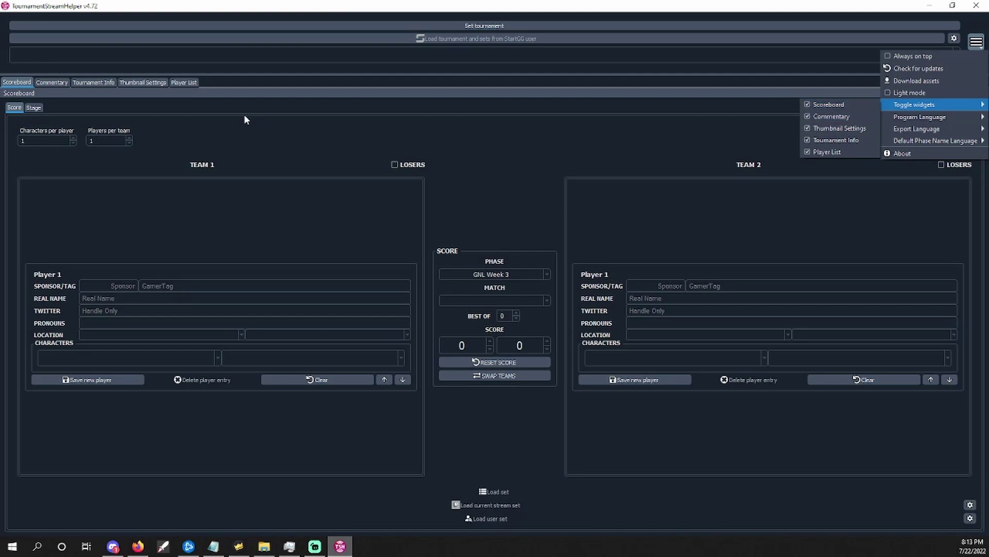
click(7, 128)
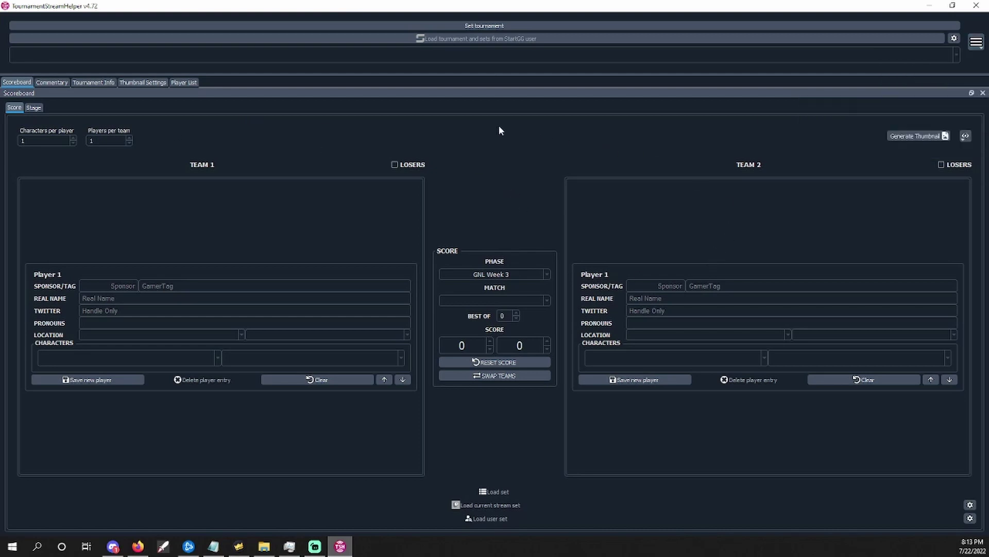
click(977, 43)
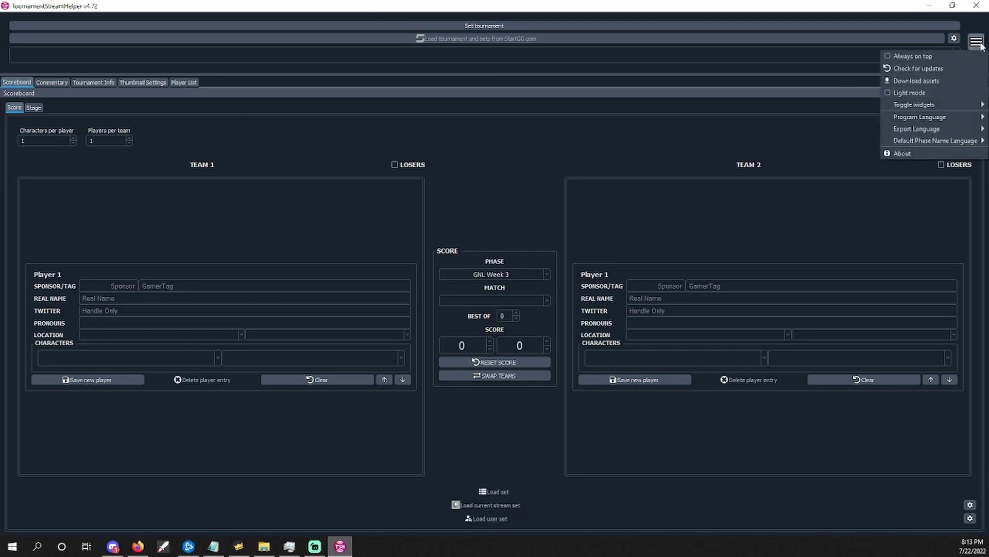
Step: In Download assets, switch the listed game to Warcraft 3 by typing 'War'
click(923, 86)
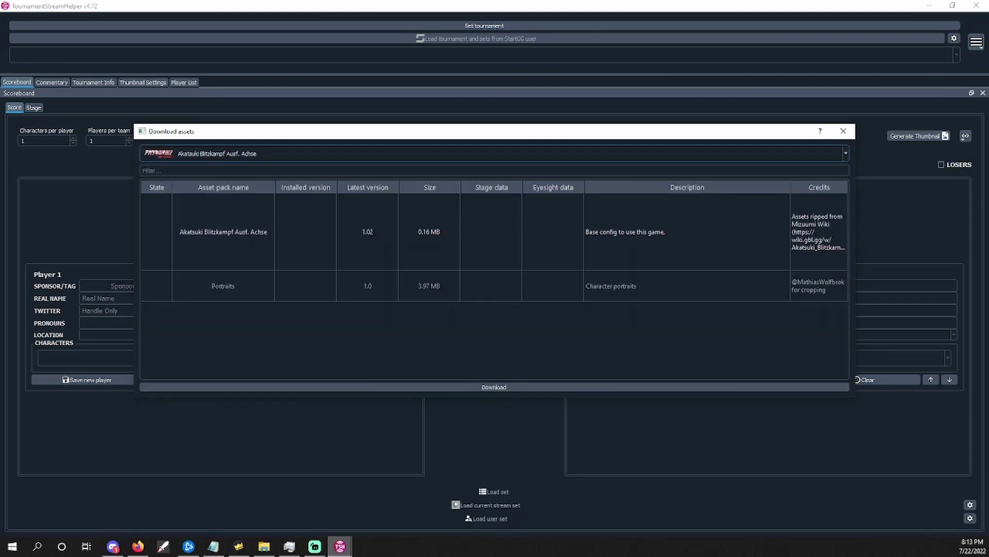
triple_click(231, 153)
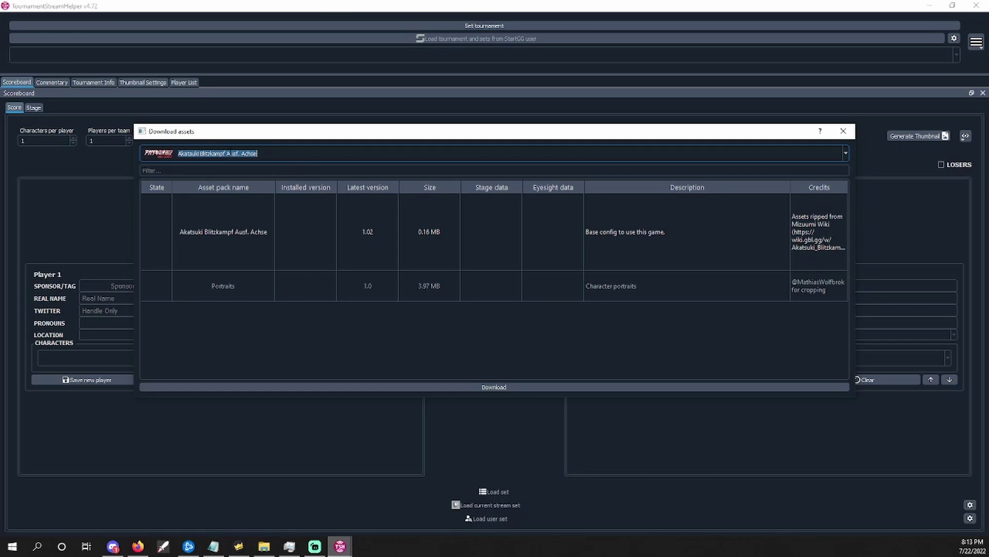
text(War)
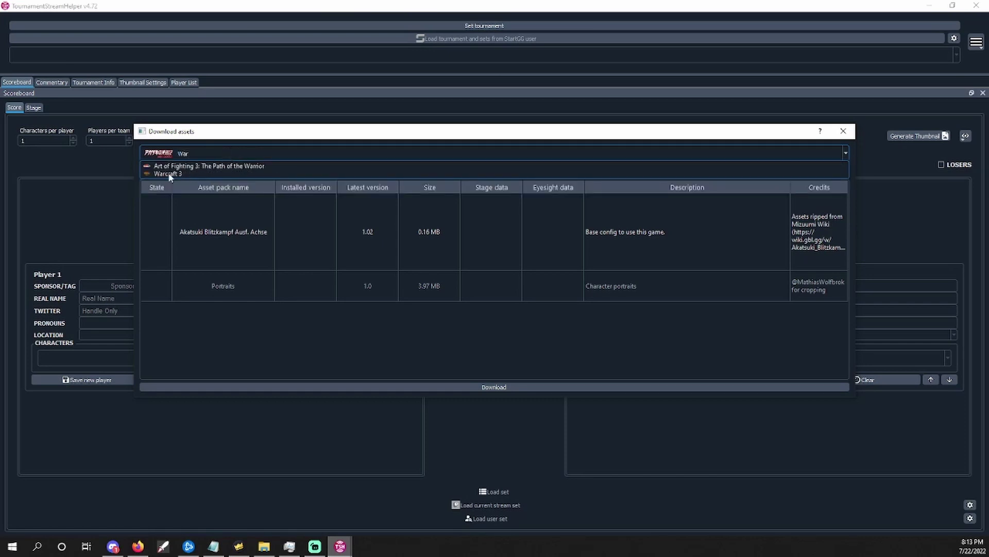
click(168, 174)
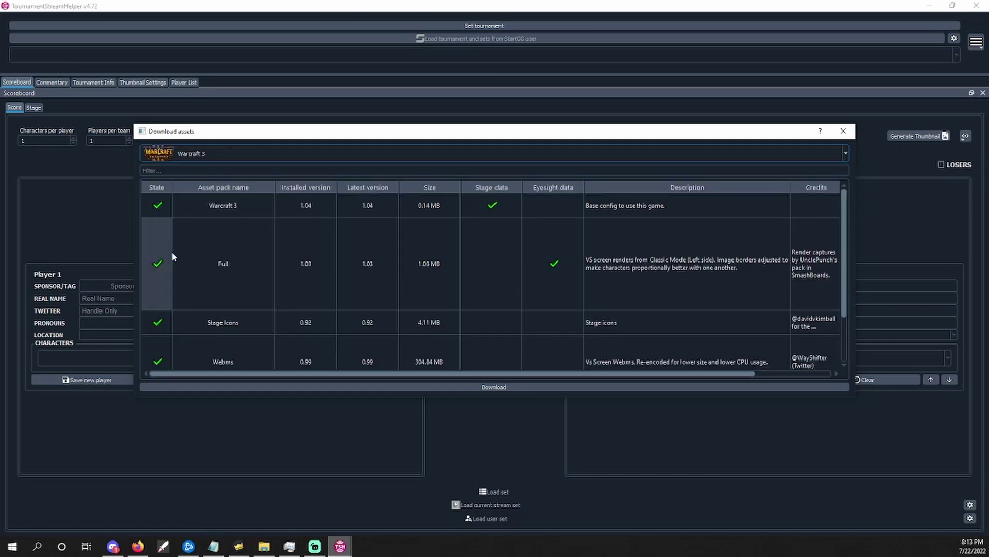
Step: Confirm the base, Full, Stage Icons and Webms packs are installed, then close the window
scroll(186, 336, down, 1)
scroll(187, 335, up, 1)
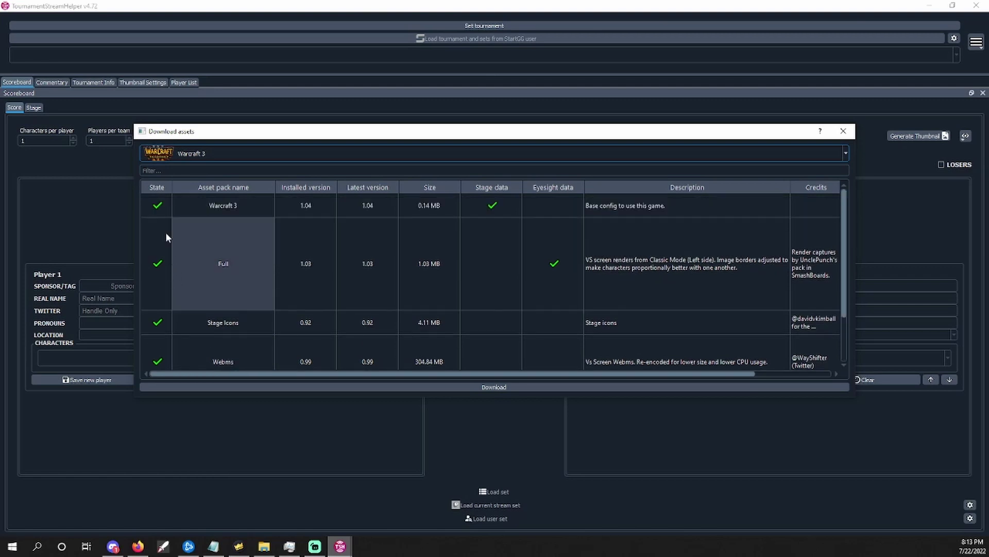
click(218, 209)
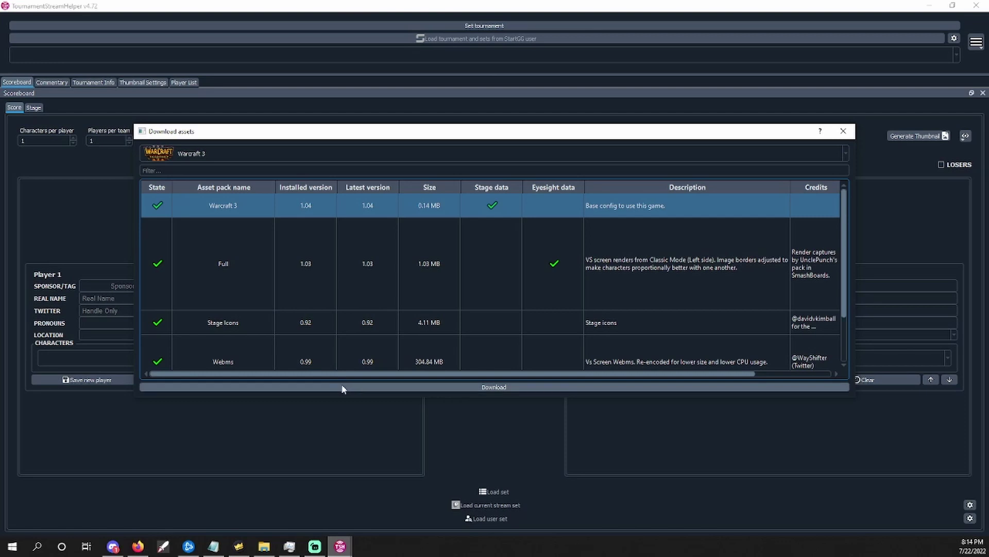
click(200, 268)
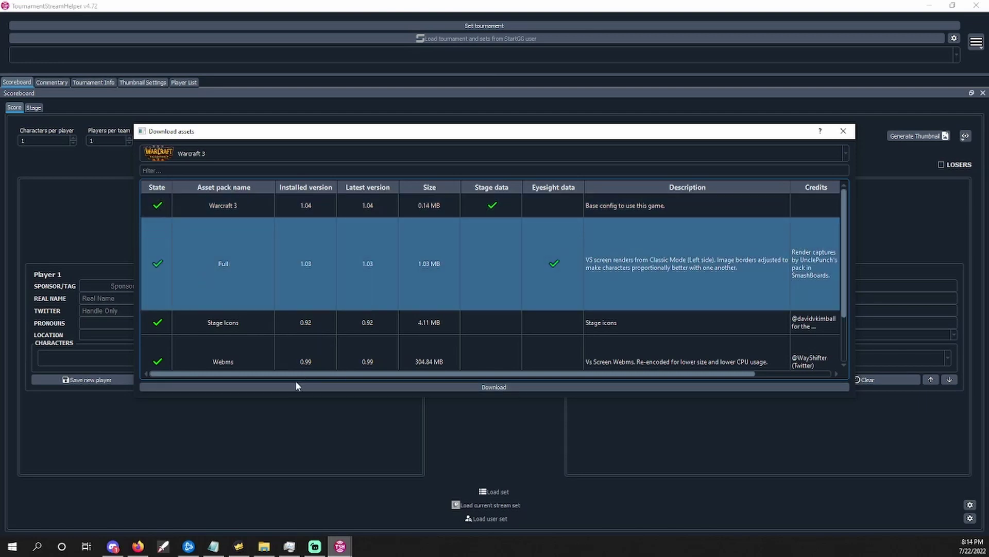
click(208, 329)
click(243, 343)
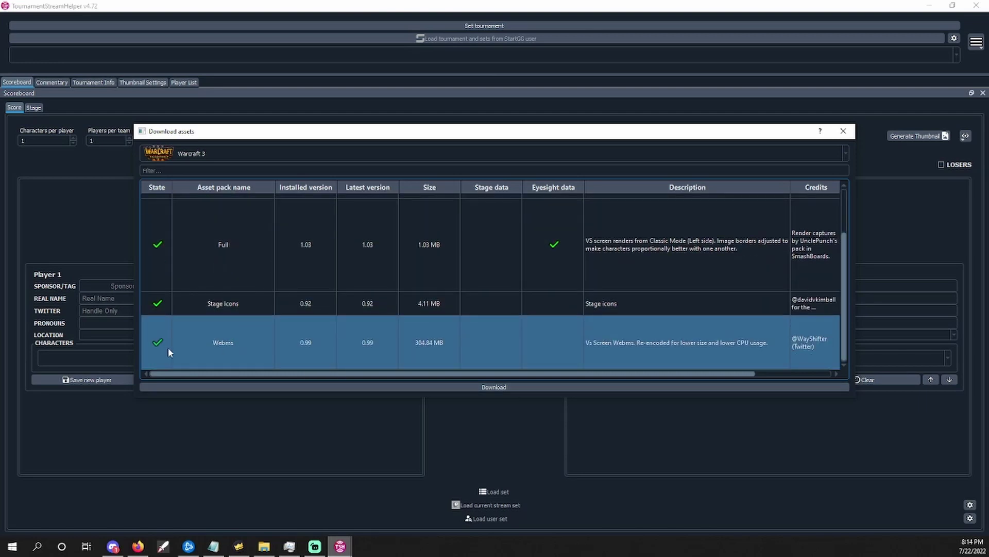
scroll(155, 341, up, 1)
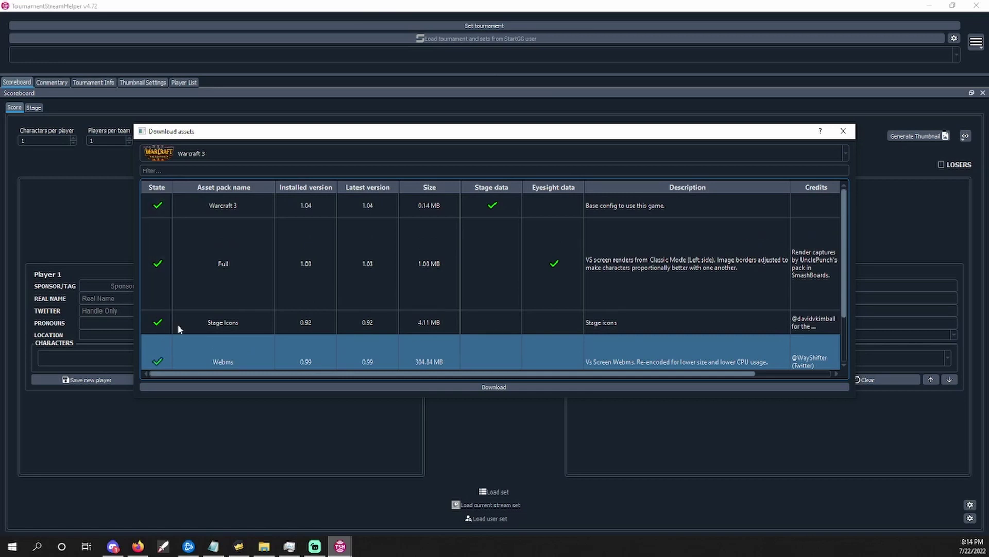
click(843, 131)
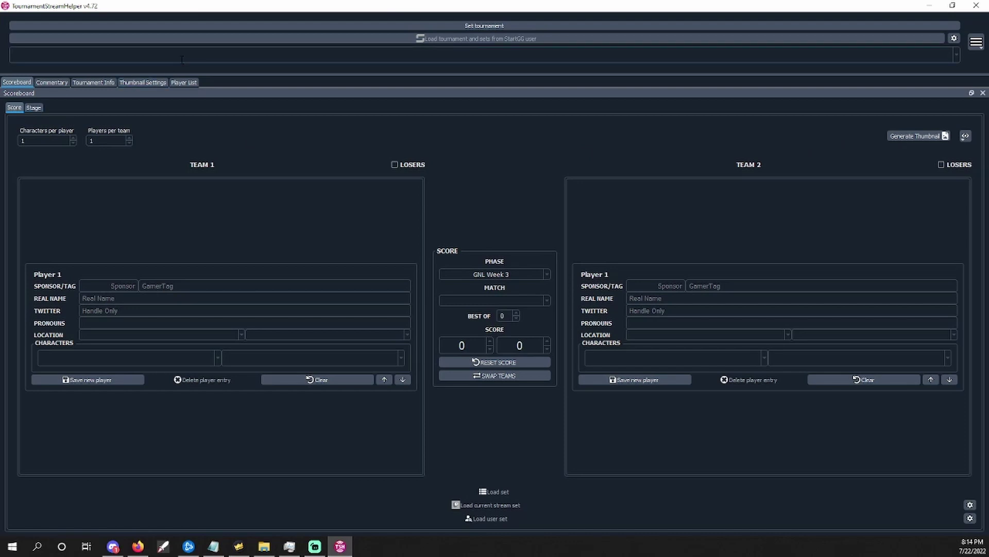
Step: Type 'War' to set the game to Warcraft 3, then focus Team 1's GamerTag field
text(Warcraft 3)
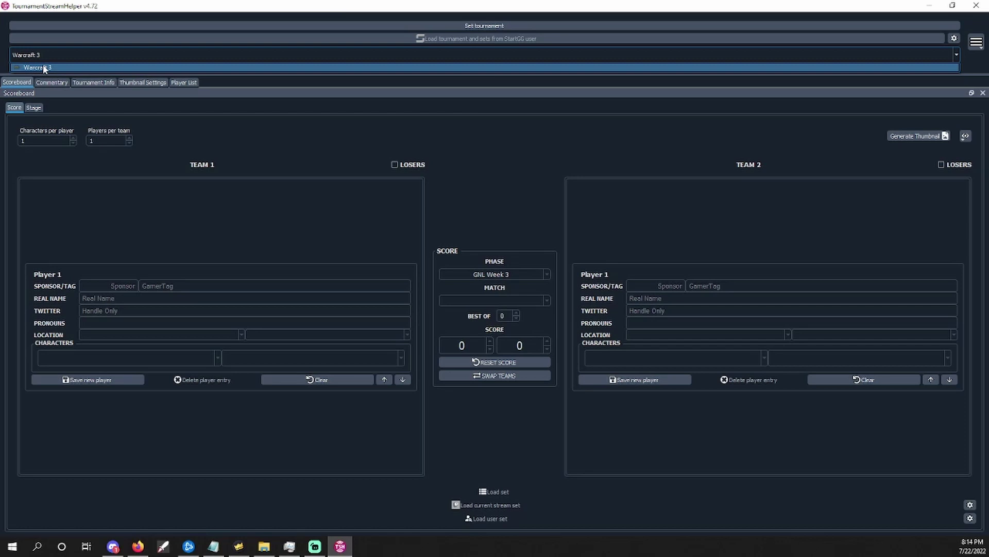
click(43, 66)
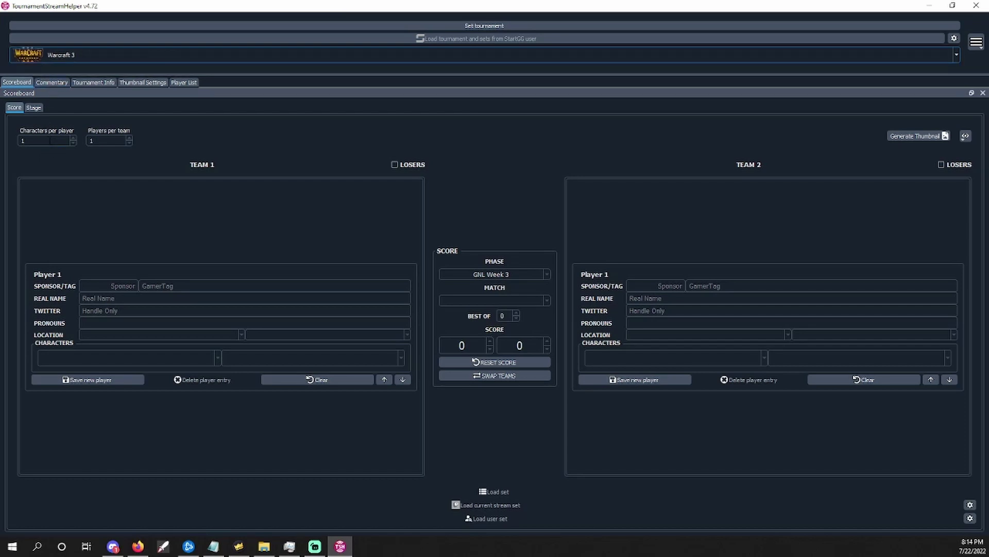
click(208, 283)
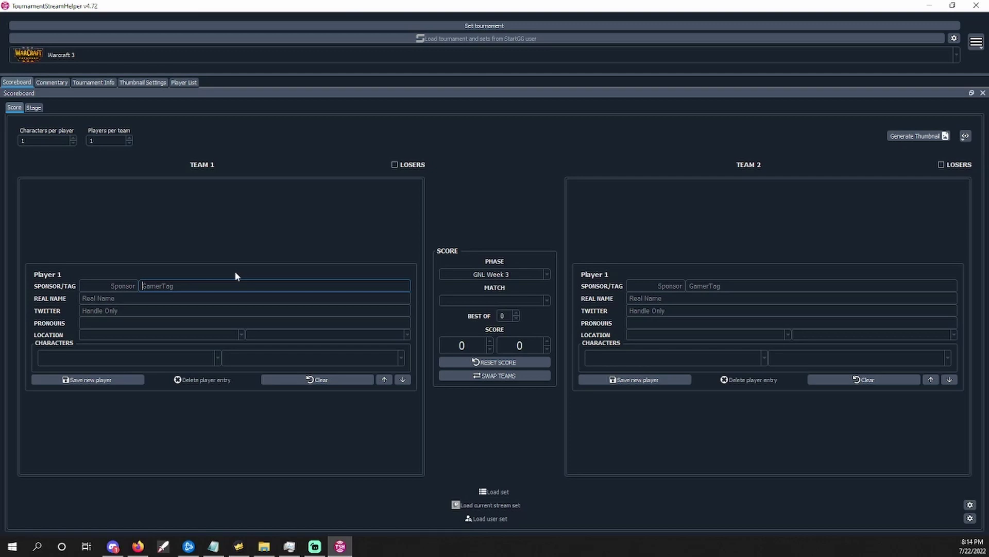
Step: Type partial tags in both GamerTag fields and load the suggested saved players into each team
text(AKM)
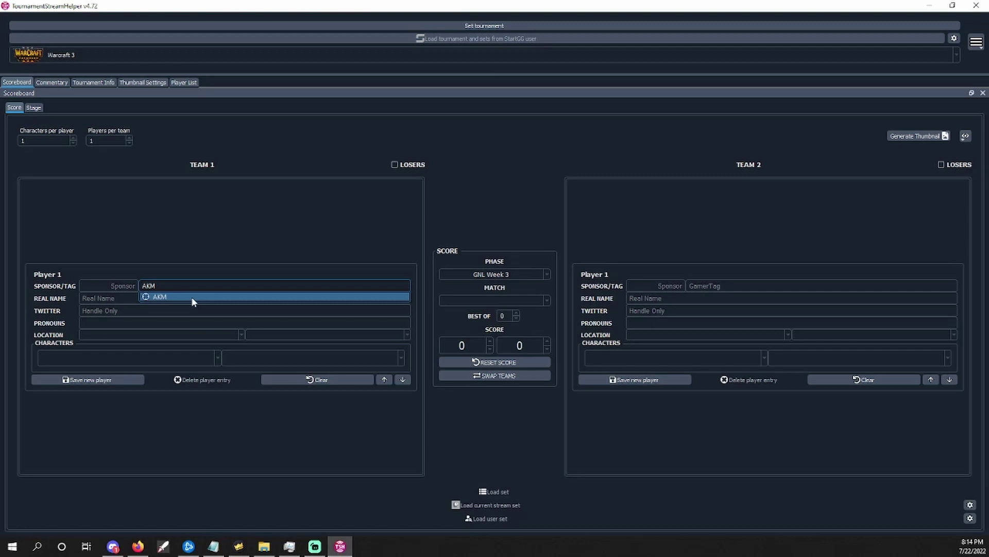
click(192, 296)
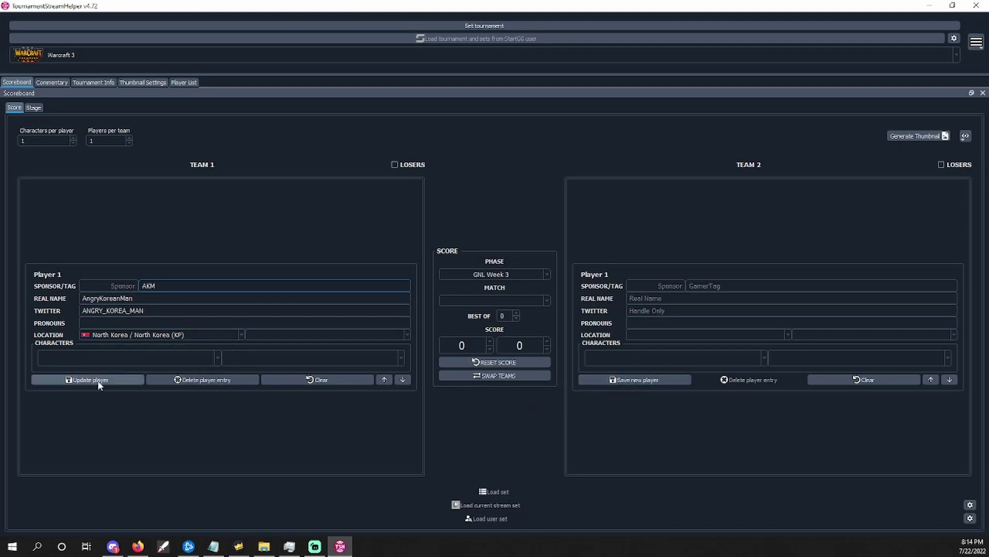
text(J)
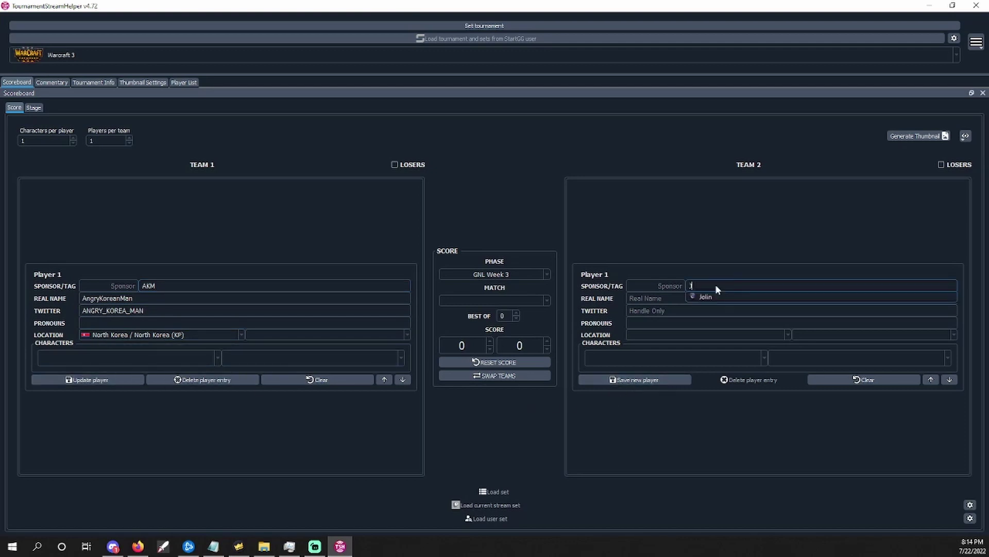
text(olin)
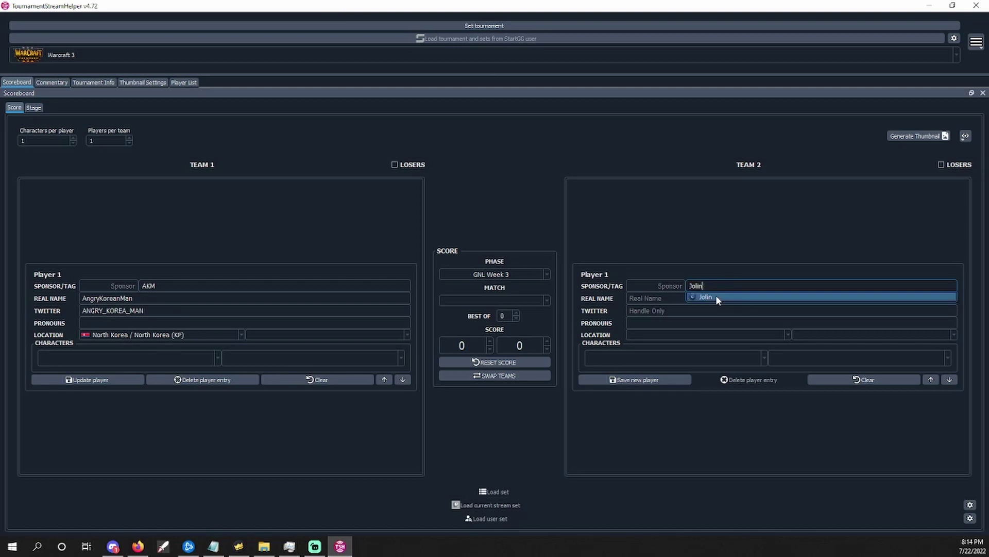
click(716, 295)
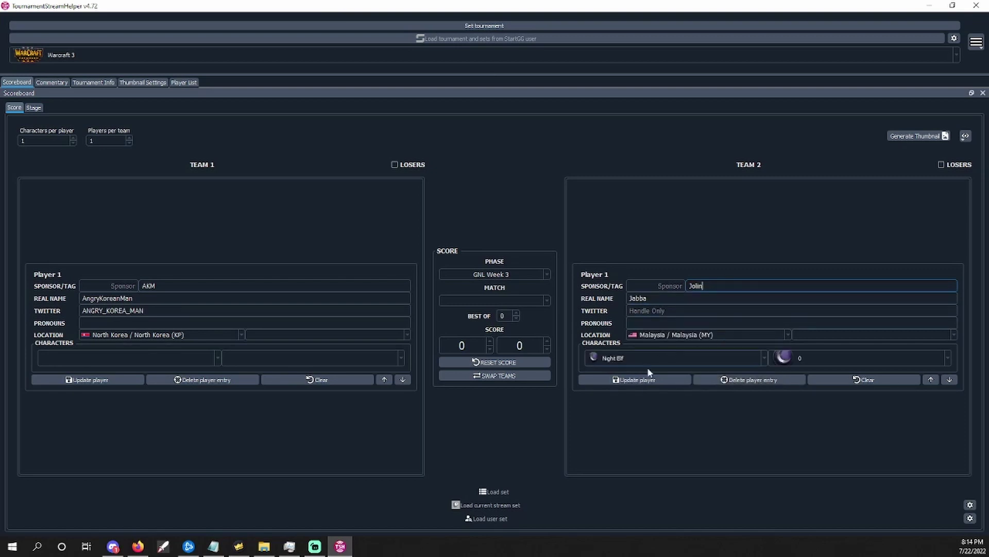
Step: Give Team 1 the Human character with skin 1 and open the Stage ruleset page
click(216, 359)
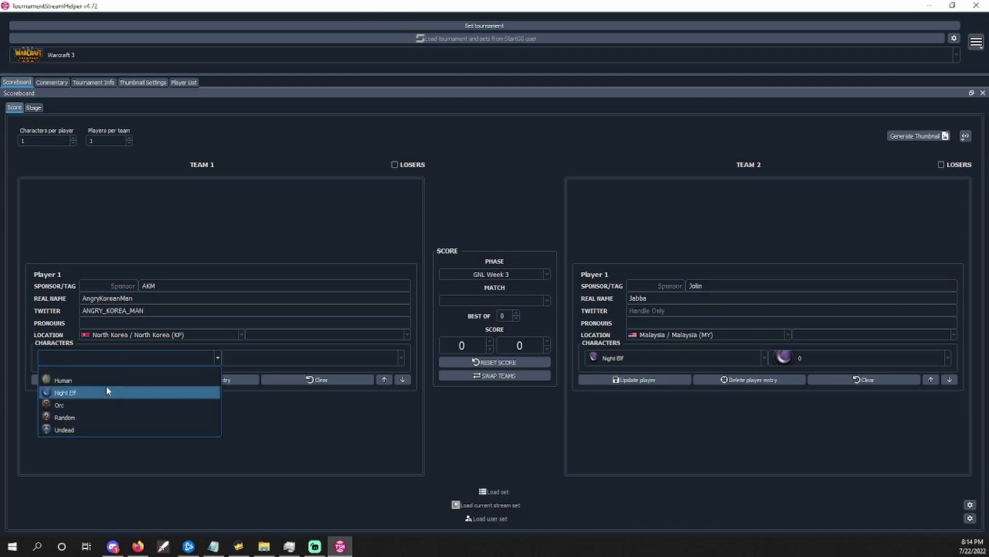
click(75, 382)
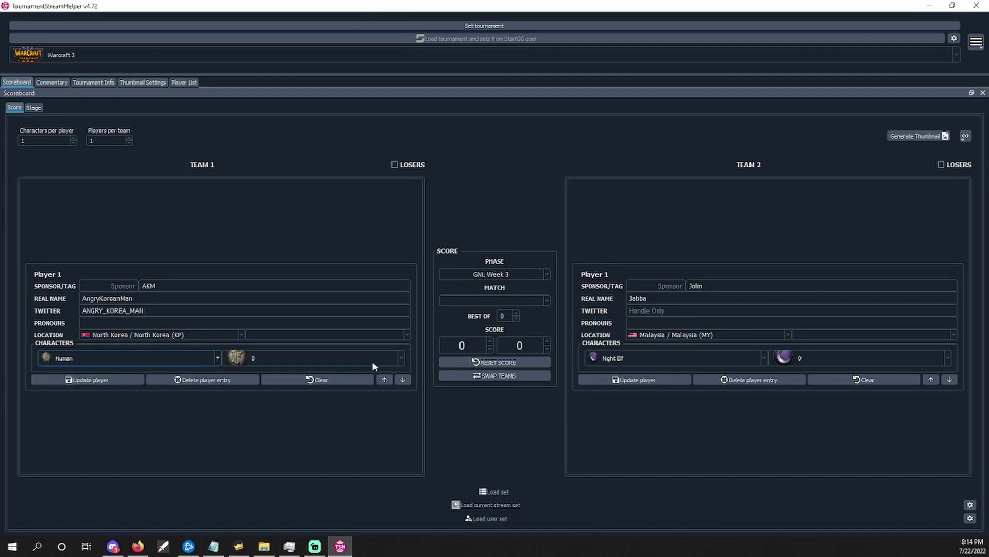
click(402, 358)
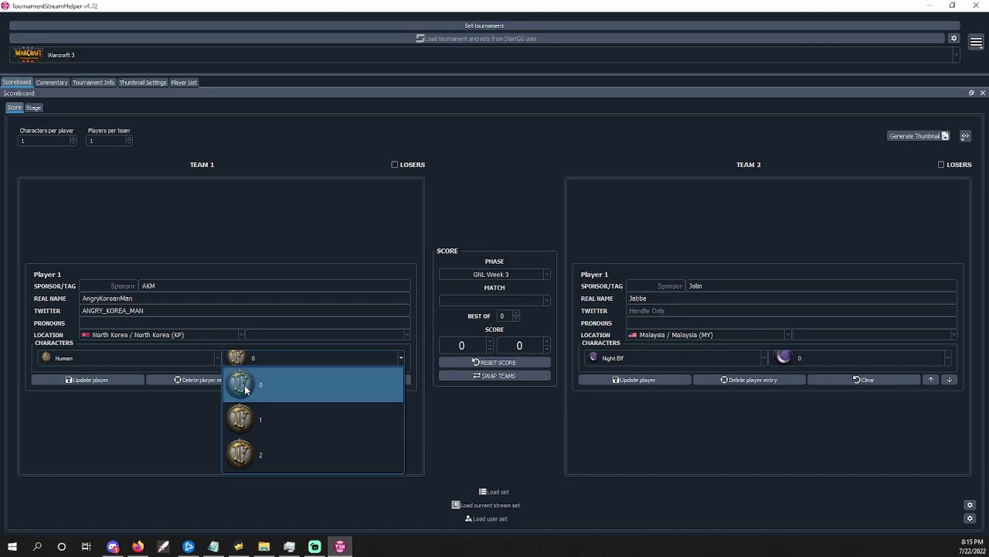
click(261, 415)
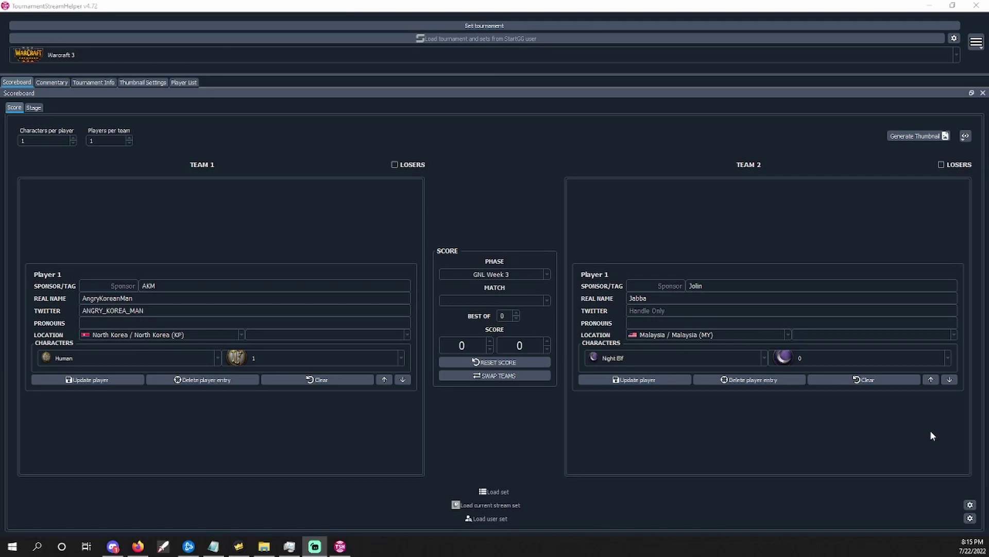
click(32, 110)
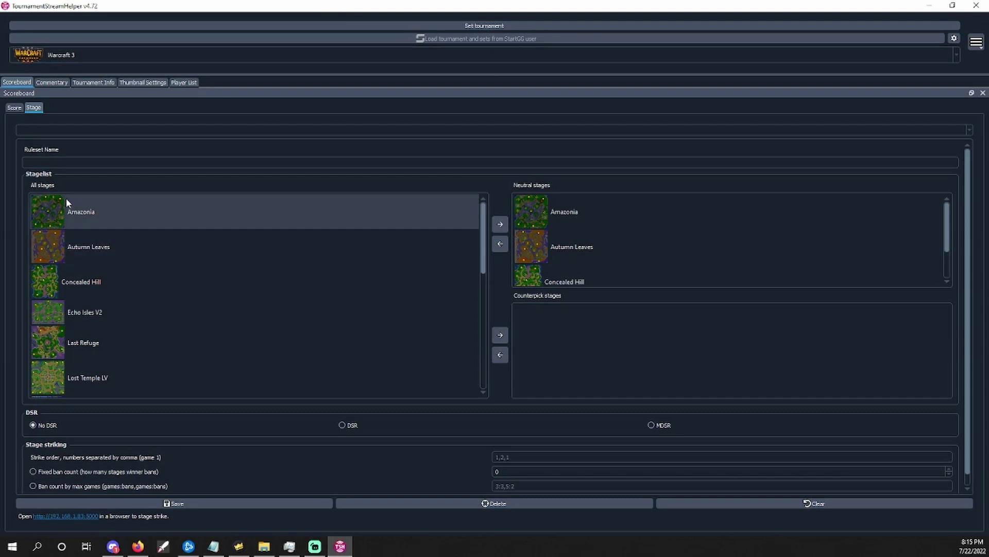
Step: Review the Warcraft 3 stage list, then open the stage-strike URL in Firefox
scroll(95, 350, down, 5)
scroll(101, 347, up, 4)
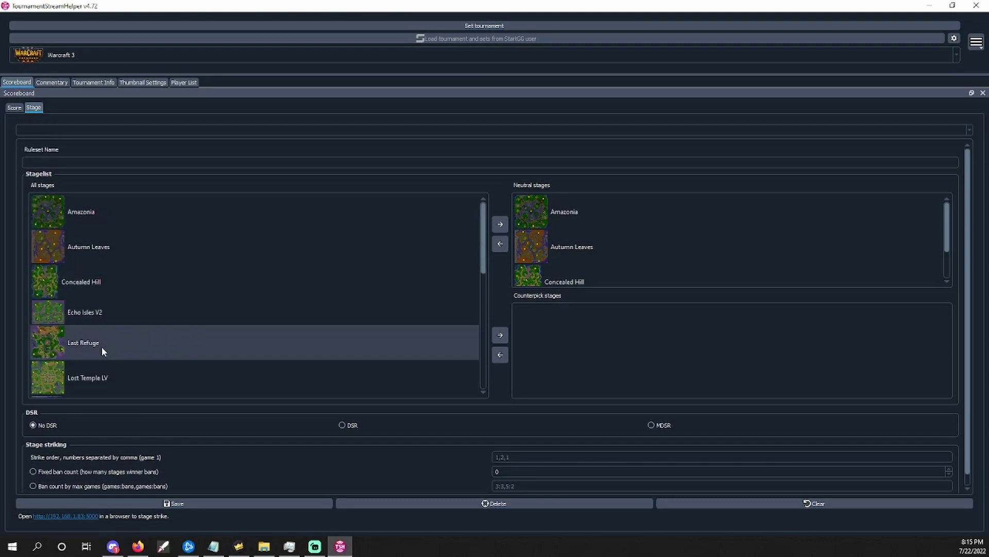
scroll(104, 355, down, 2)
scroll(115, 348, down, 1)
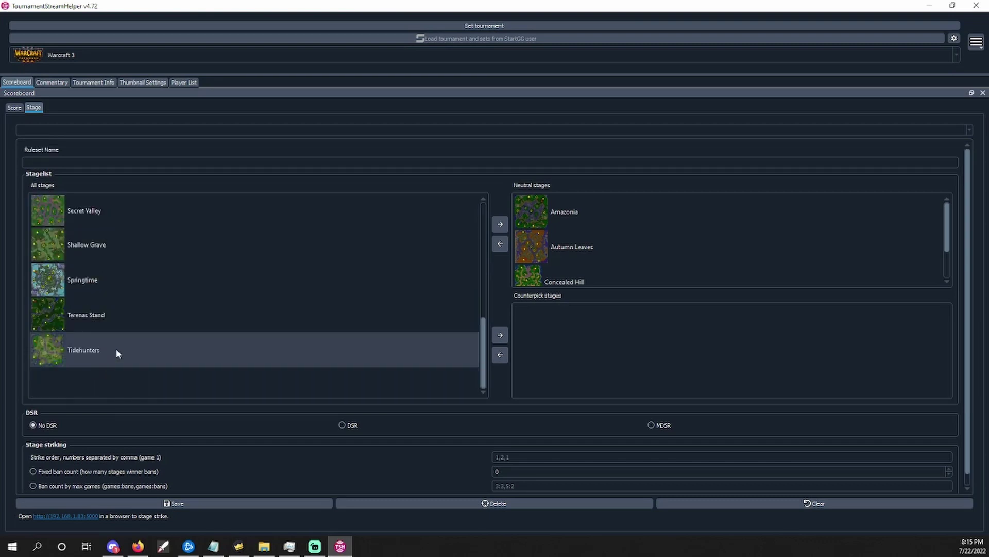
scroll(115, 345, up, 3)
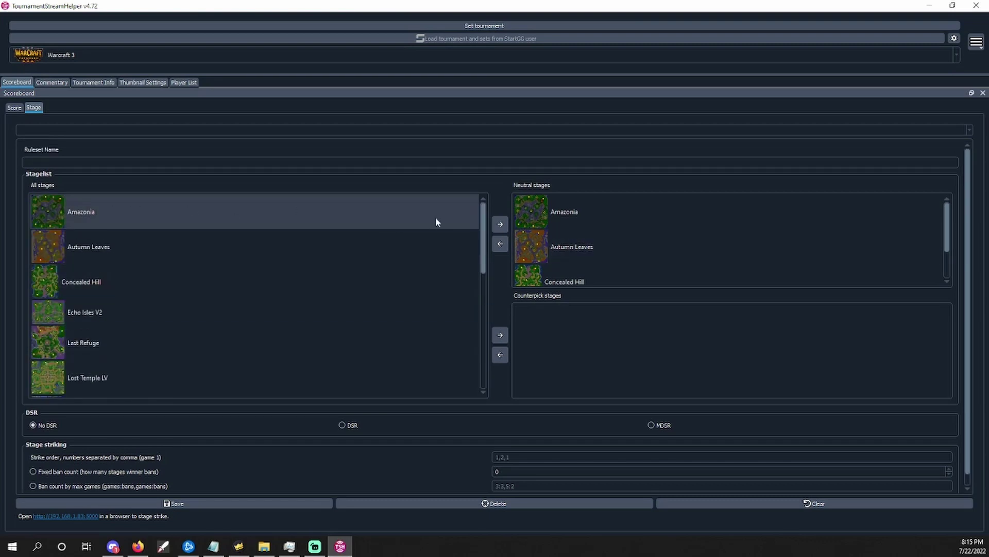
scroll(559, 222, down, 1)
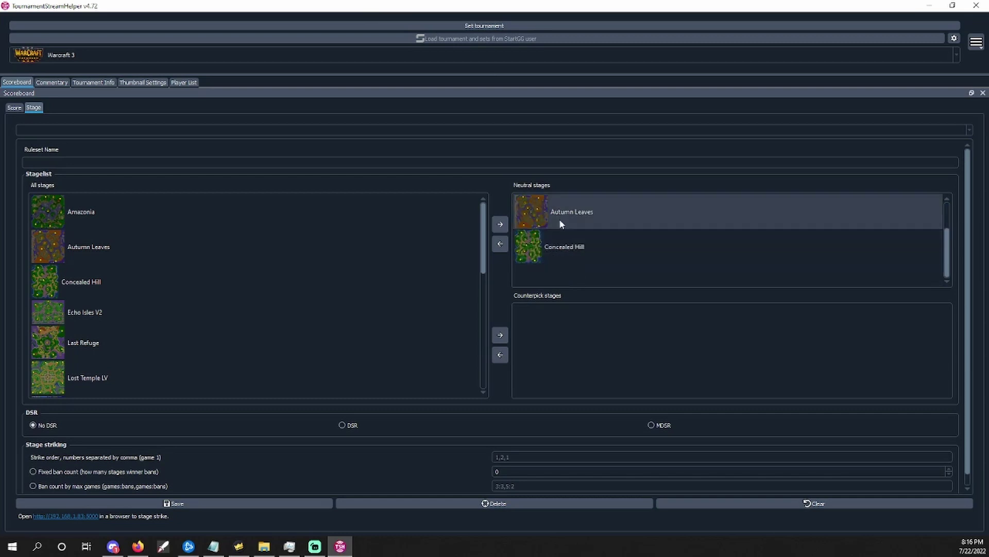
scroll(559, 218, up, 1)
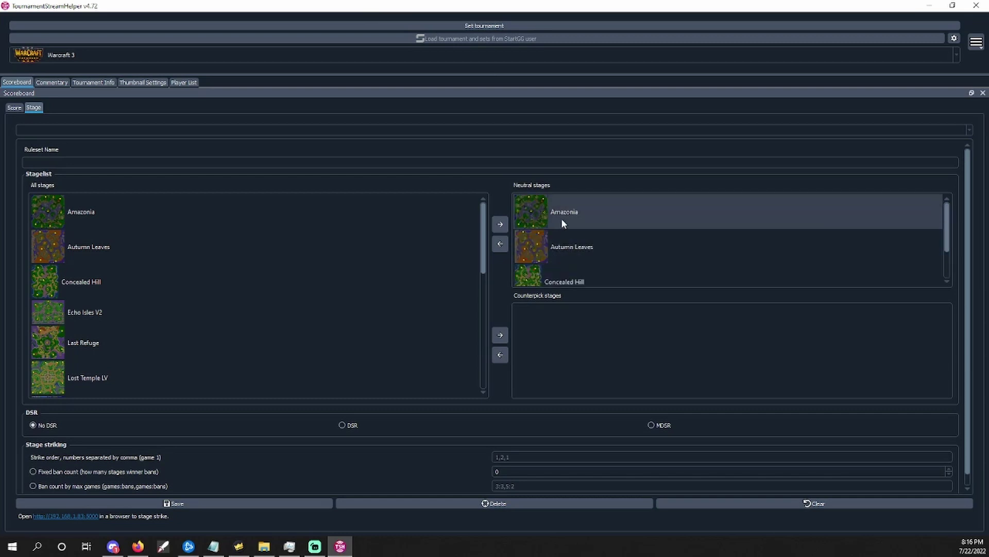
scroll(557, 227, down, 1)
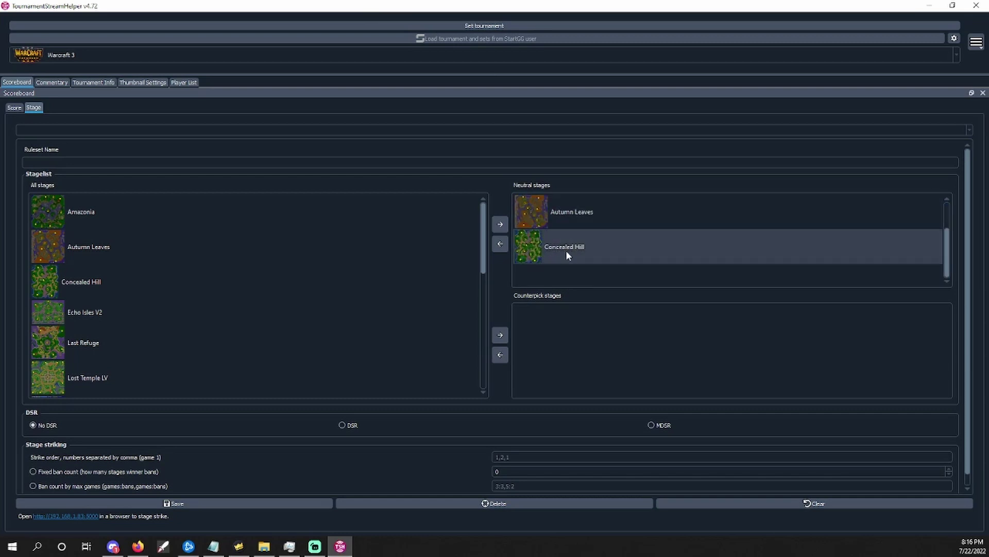
scroll(565, 216, up, 1)
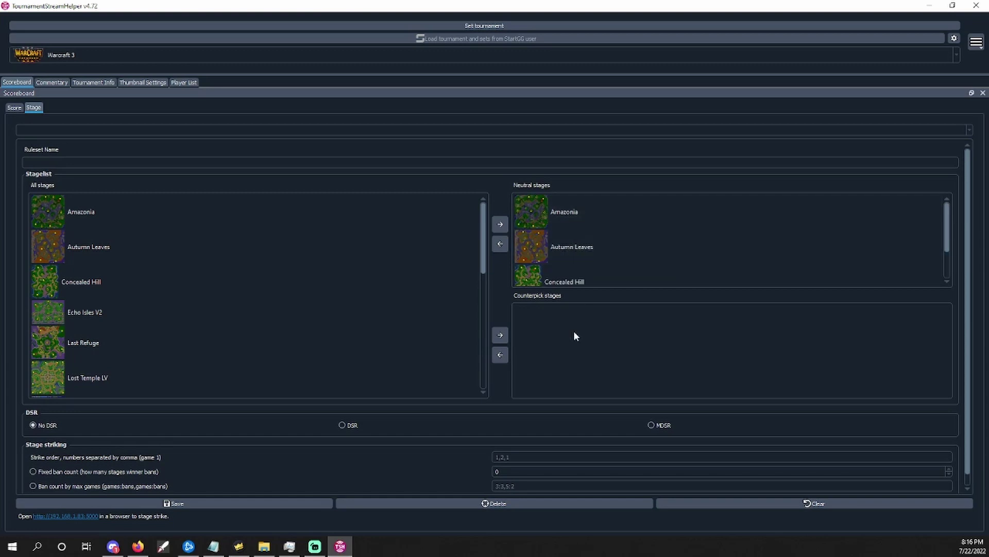
click(82, 517)
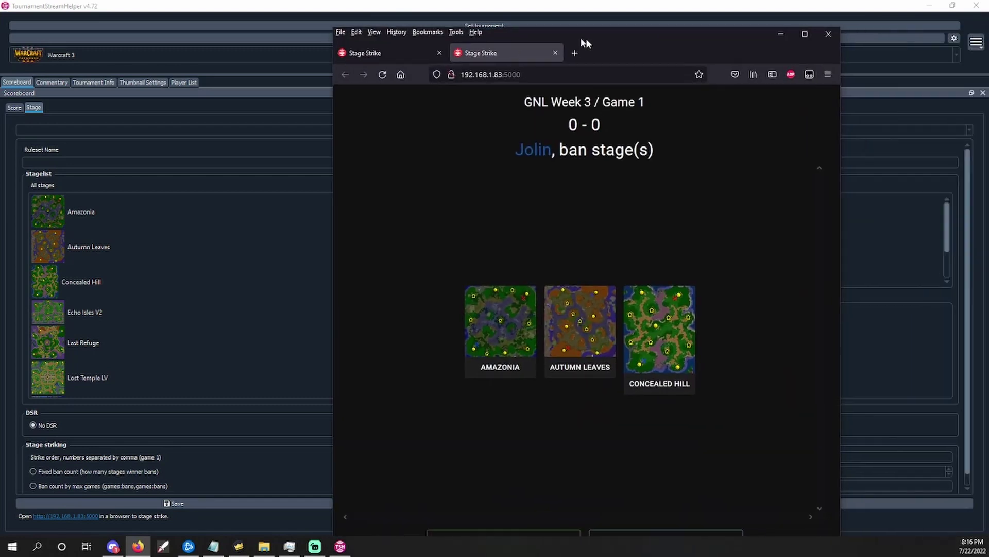
Step: Maximize Firefox, reset the stage strike with a random first banner, and return to TSH
drag(586, 38, 543, 29)
double_click(543, 29)
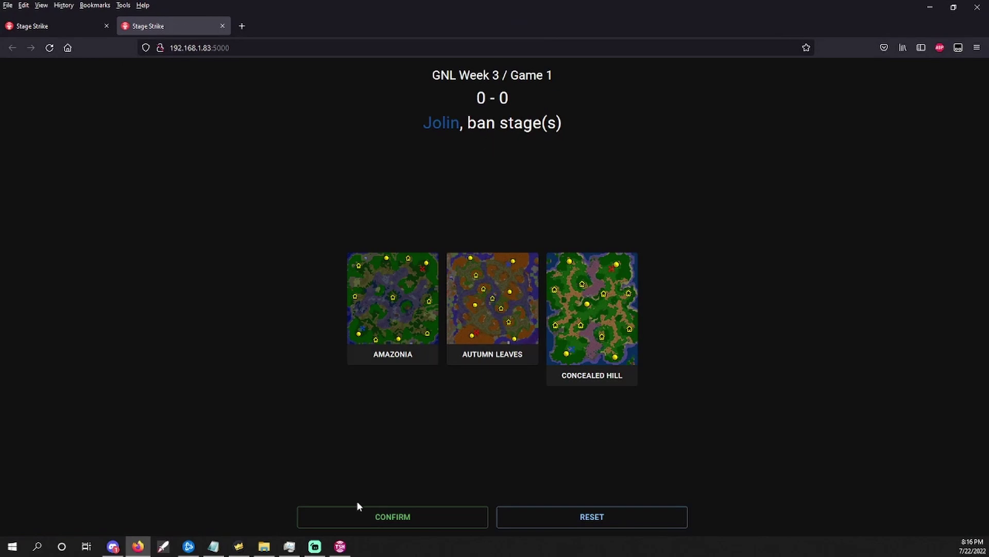
click(596, 522)
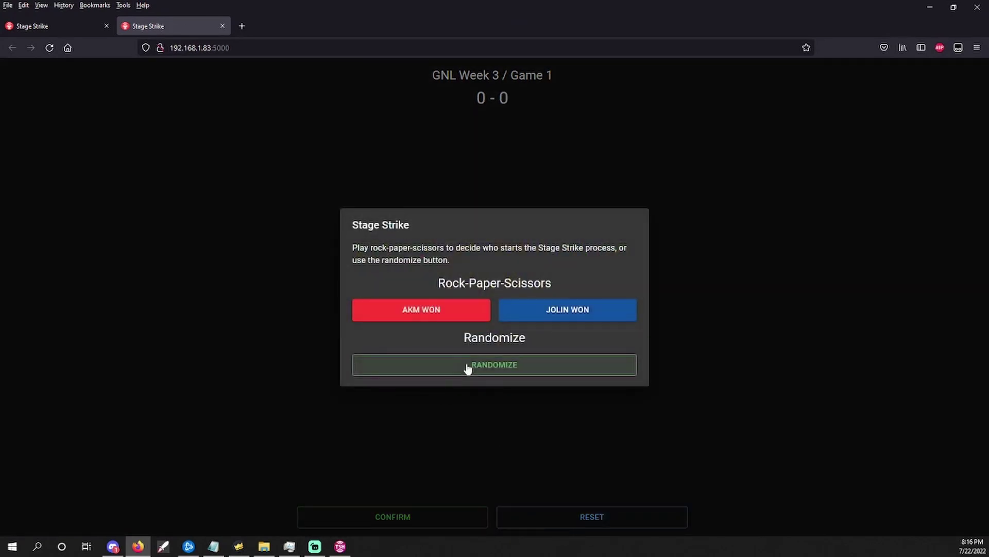
click(474, 367)
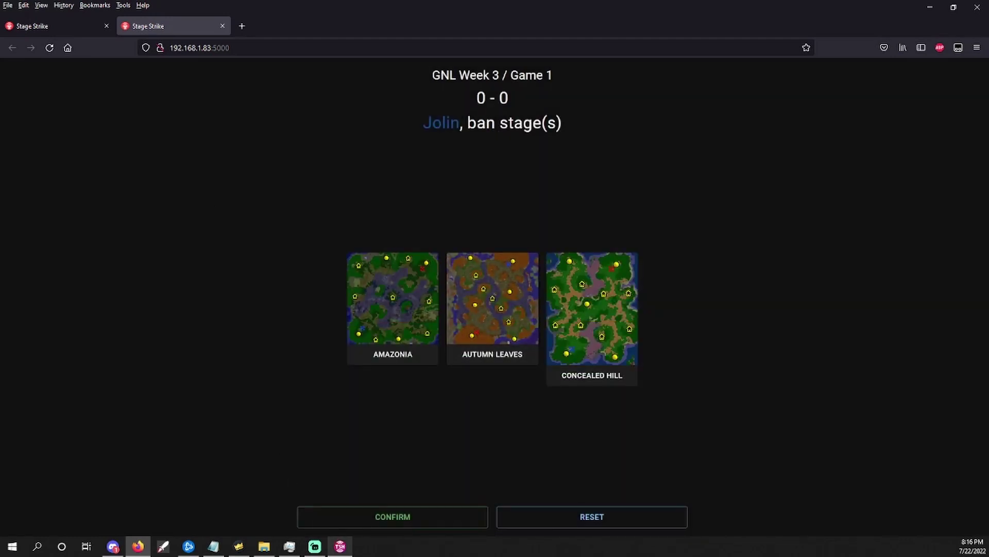
click(340, 546)
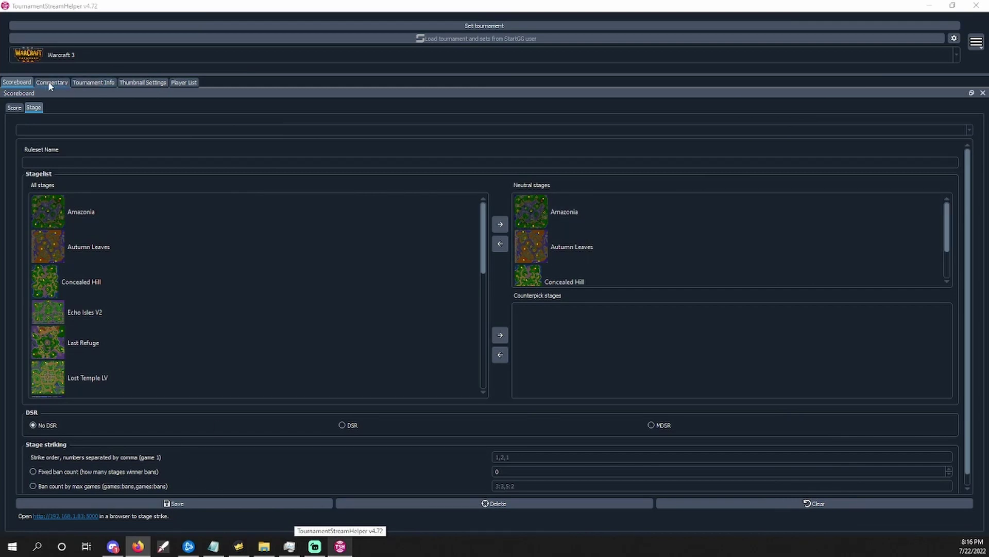
Step: Return to the Score view, leaving the phase at GNL Week 3
click(16, 108)
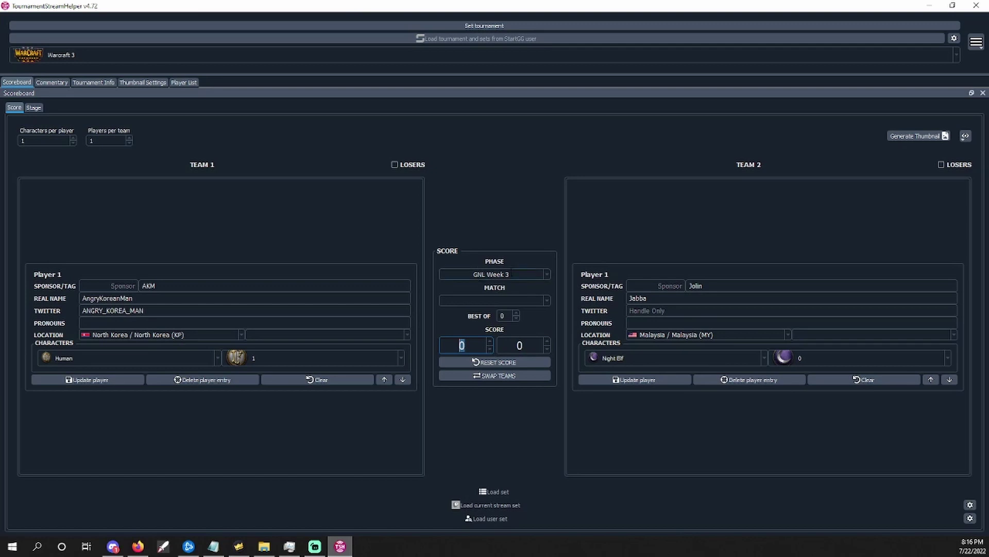
click(545, 276)
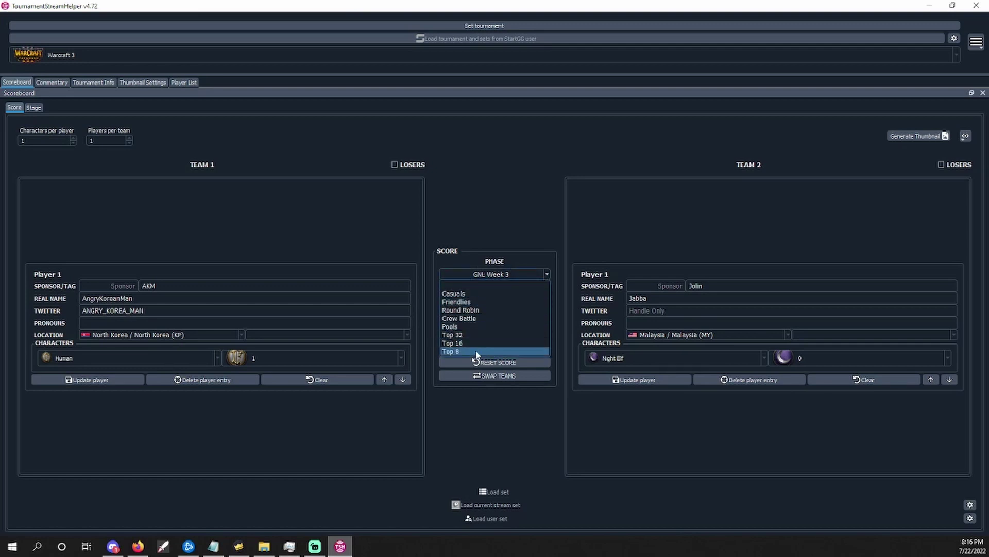
click(500, 274)
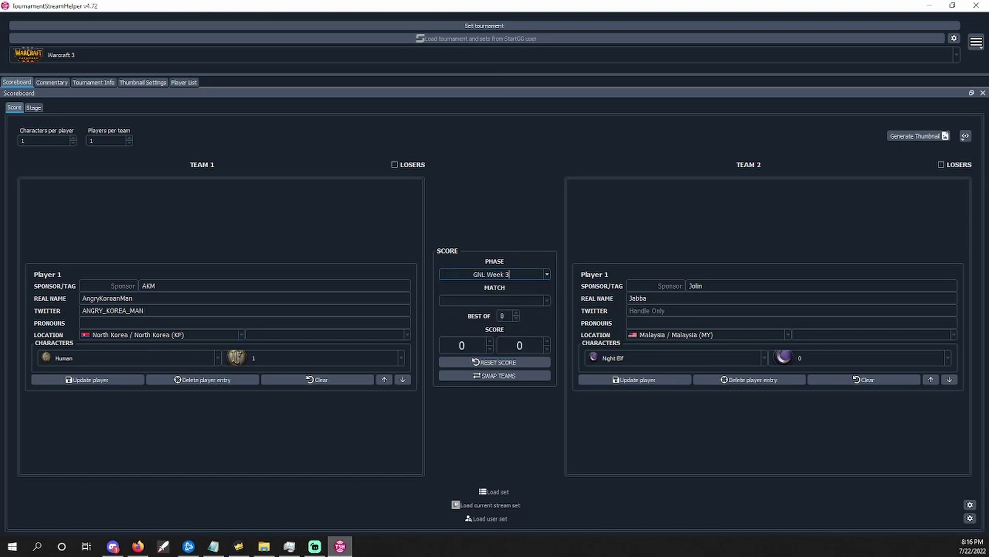
Step: Browse Team 1's country list but keep North Korea as the location
click(241, 335)
scroll(179, 371, up, 8)
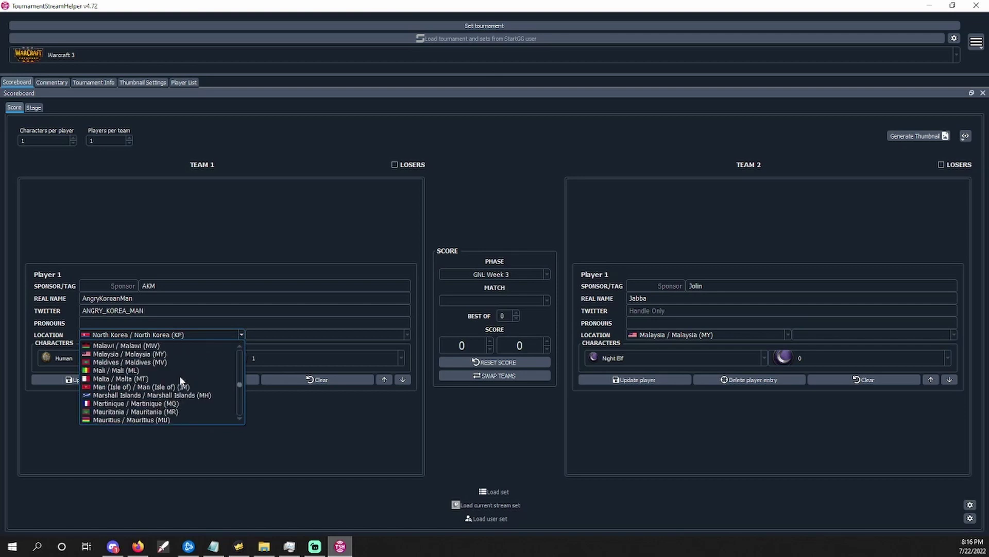
scroll(165, 360, up, 15)
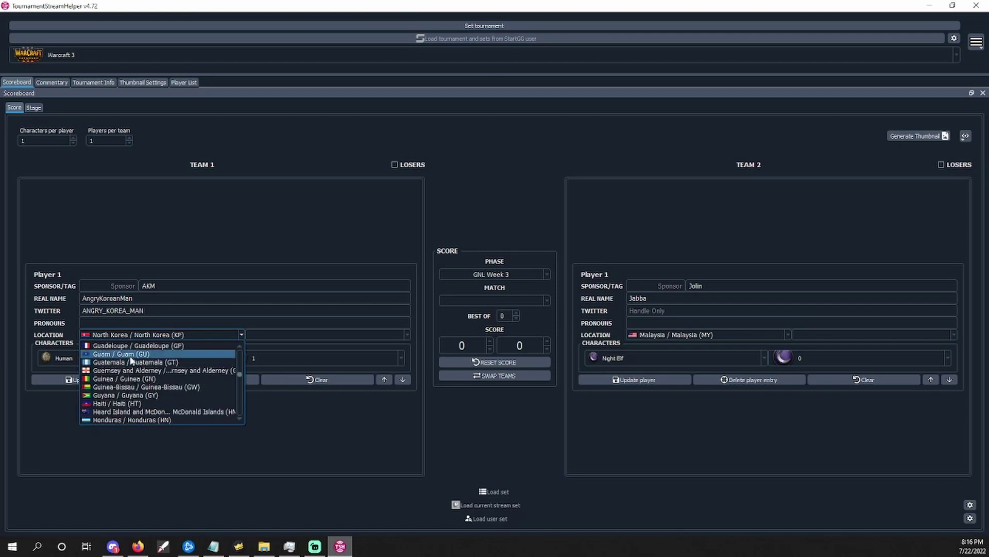
scroll(131, 359, up, 12)
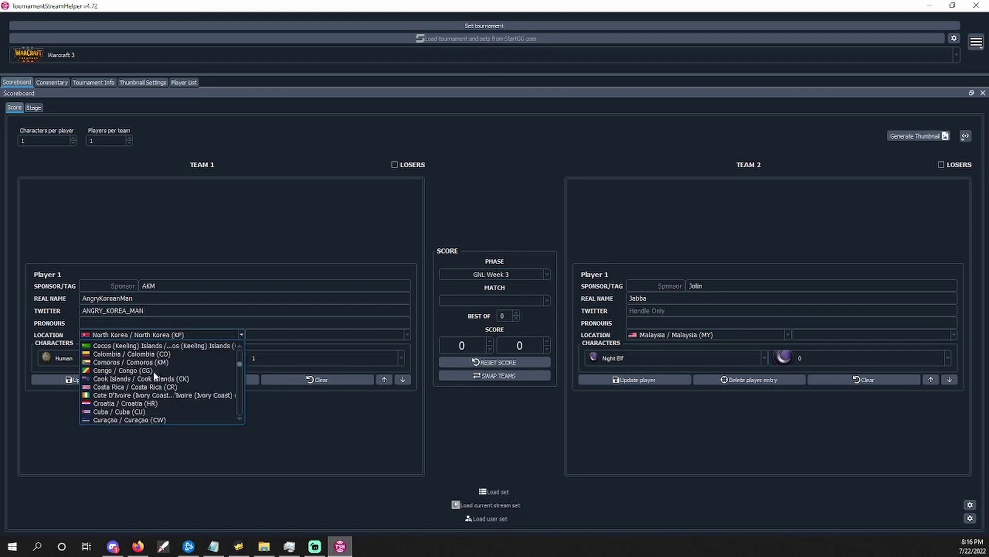
scroll(153, 375, up, 4)
scroll(152, 375, down, 18)
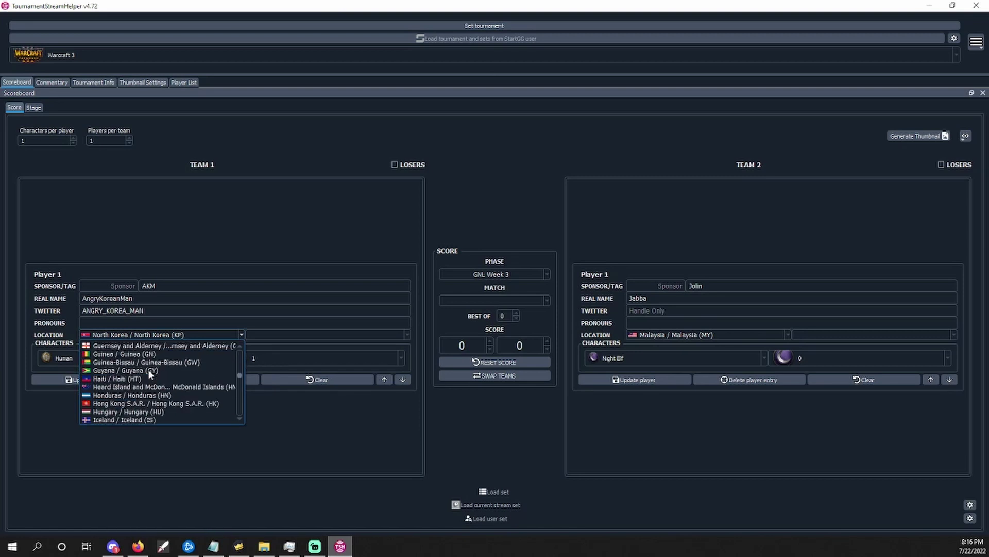
scroll(155, 382, down, 12)
click(230, 453)
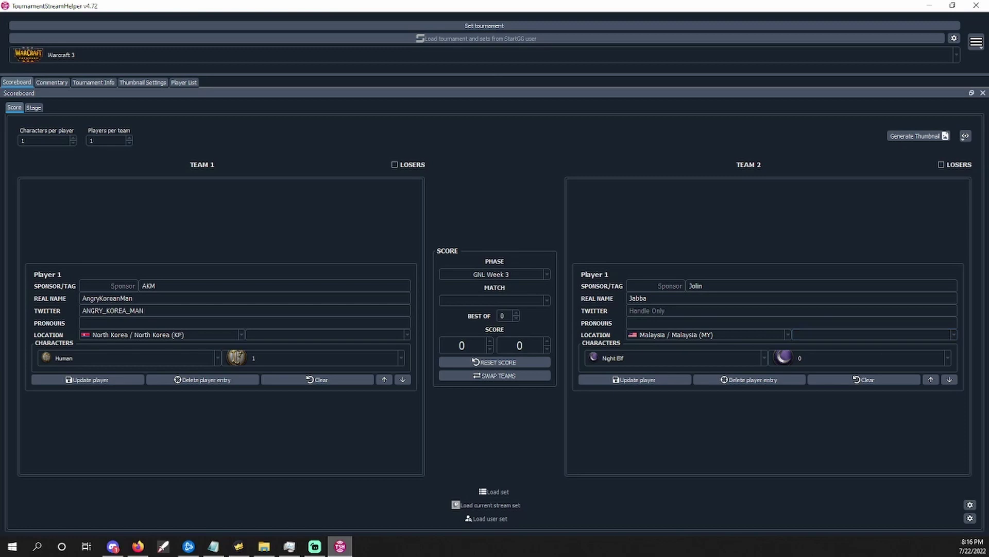
Step: Preview the versus screen overlay and set the player's character skin to 0
click(315, 546)
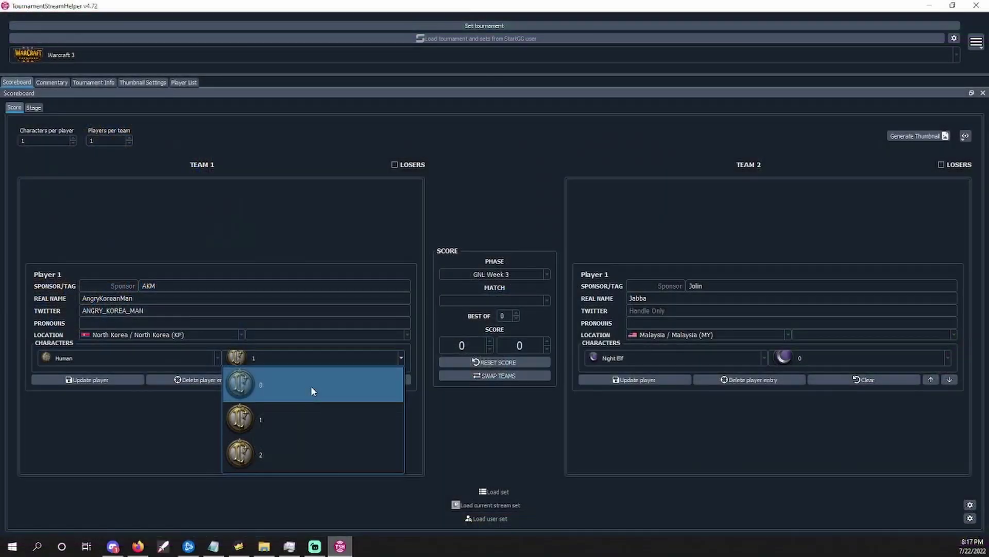
click(311, 390)
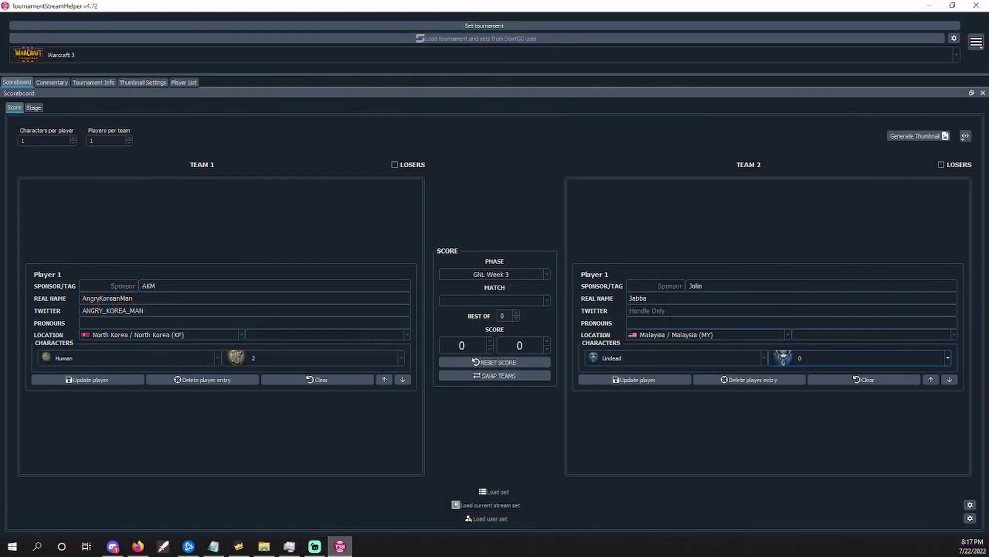
Step: Replace Team 2's player tag with a new one and enter the player's real name and Twitter handle
key(ctrl+a)
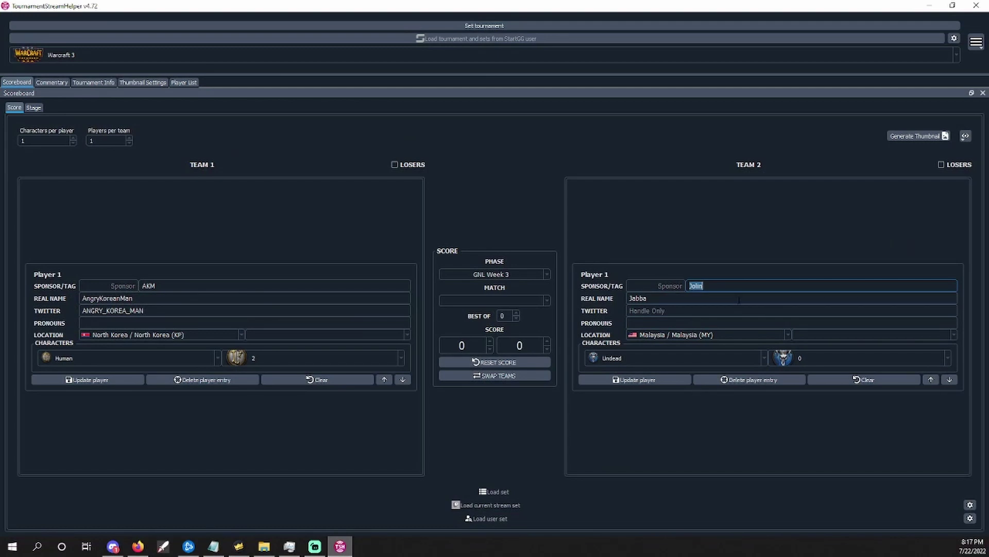
text(Barren)
key(Tab)
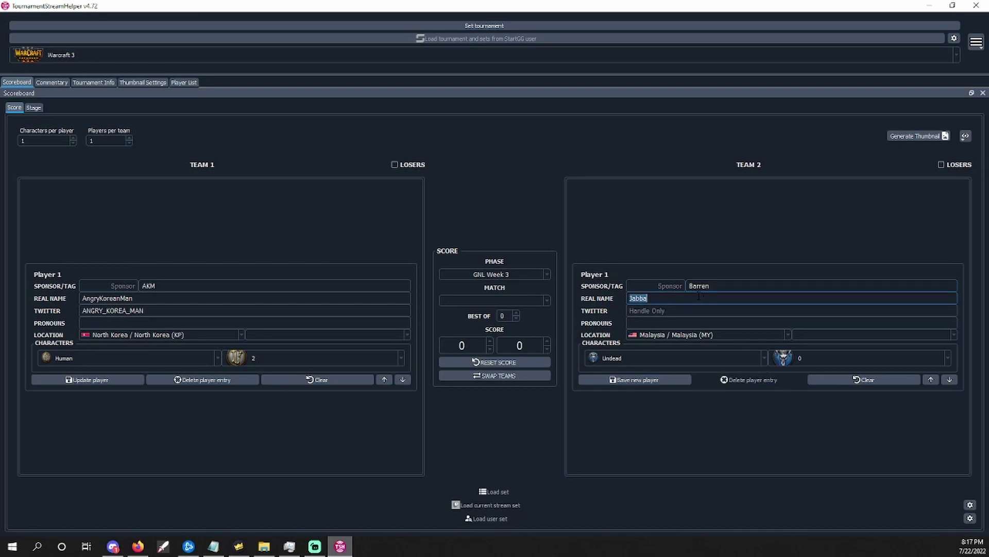
text(Barrer)
text(BarrenWC3)
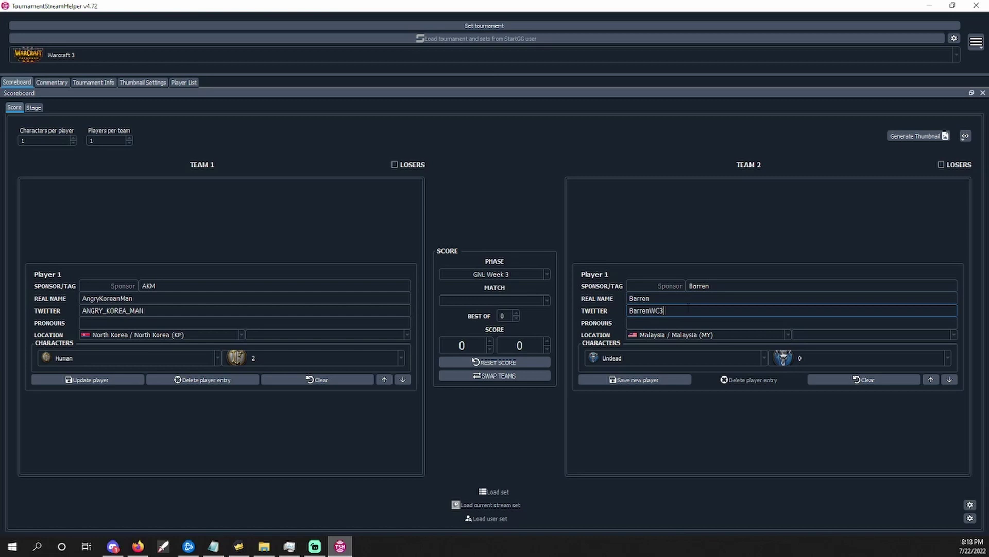
Step: Pick Yemen as the country in Team 2's Location dropdown
click(788, 334)
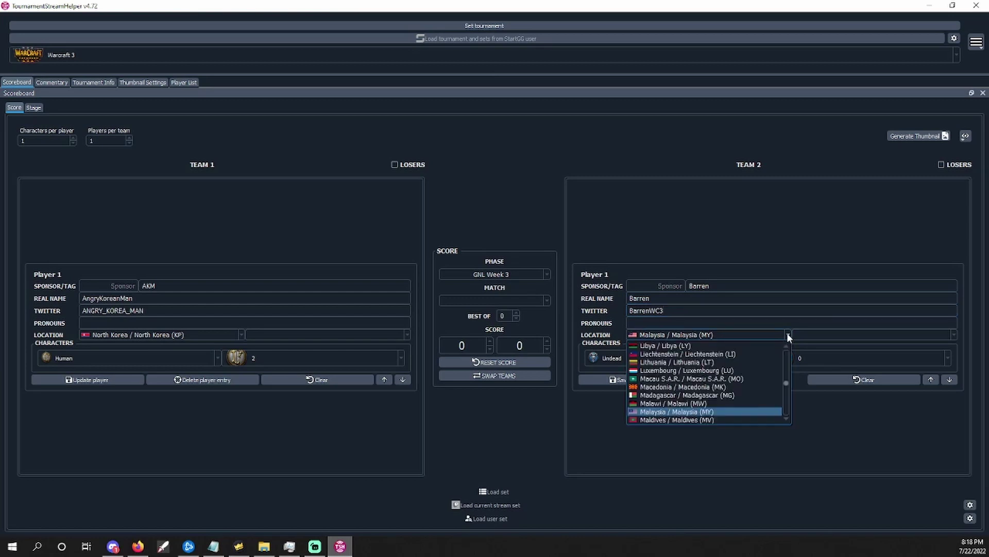
scroll(716, 373, up, 4)
scroll(714, 372, down, 20)
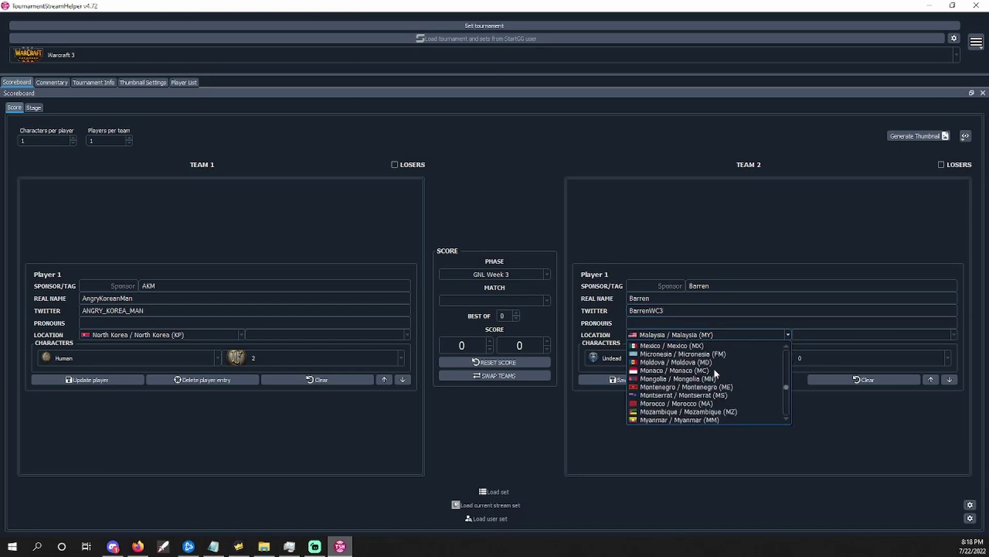
scroll(700, 390, down, 10)
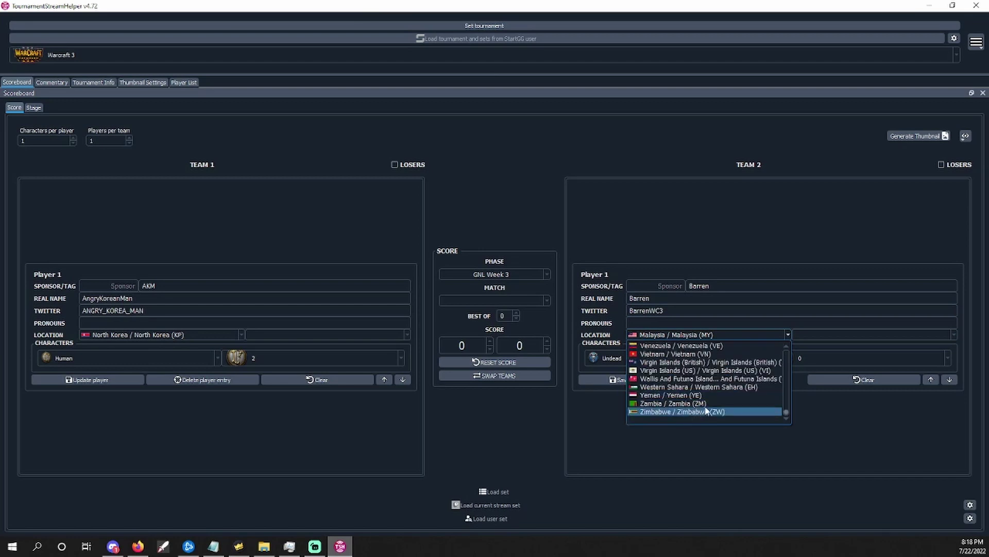
click(701, 395)
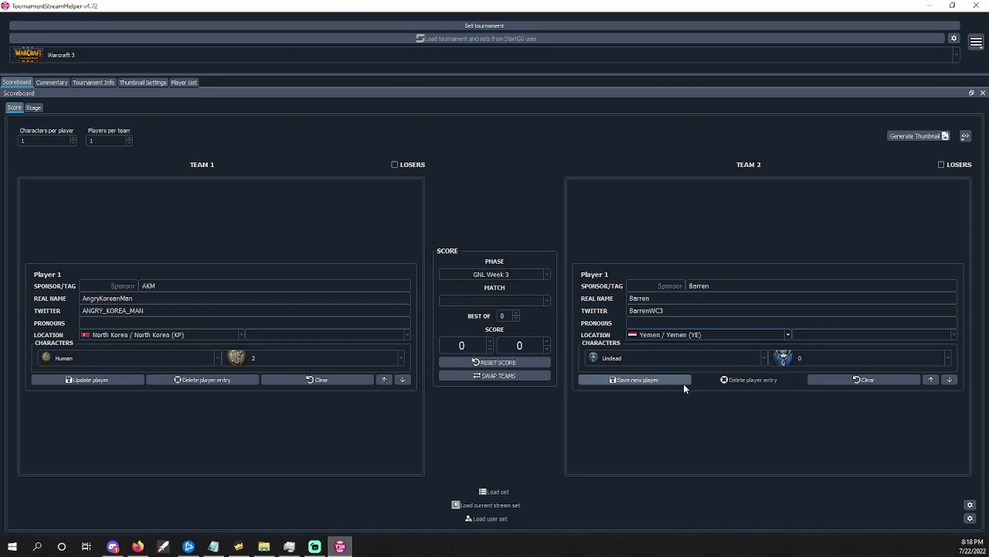
Step: Change Team 2's location country to United States (US)
click(787, 335)
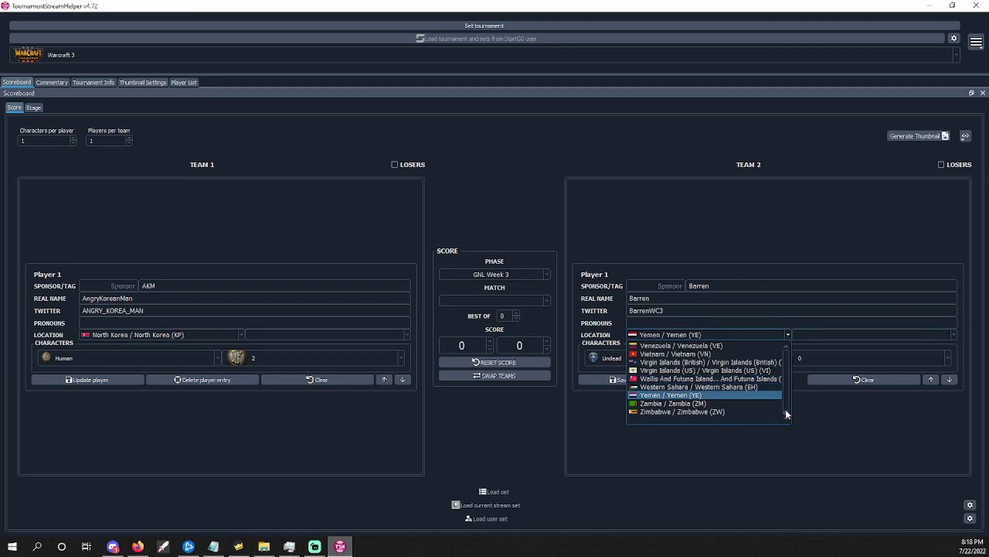
drag(786, 409, 790, 329)
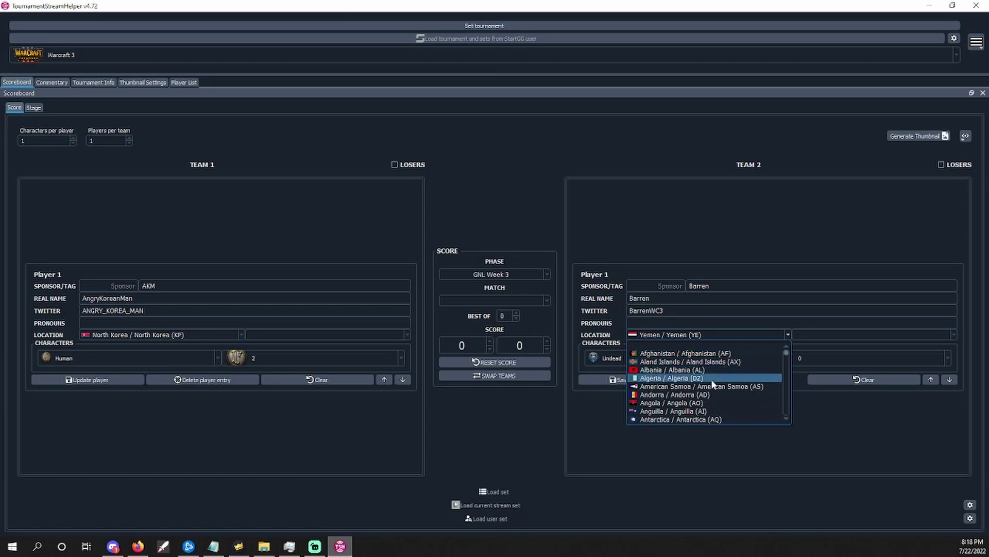
scroll(713, 381, down, 6)
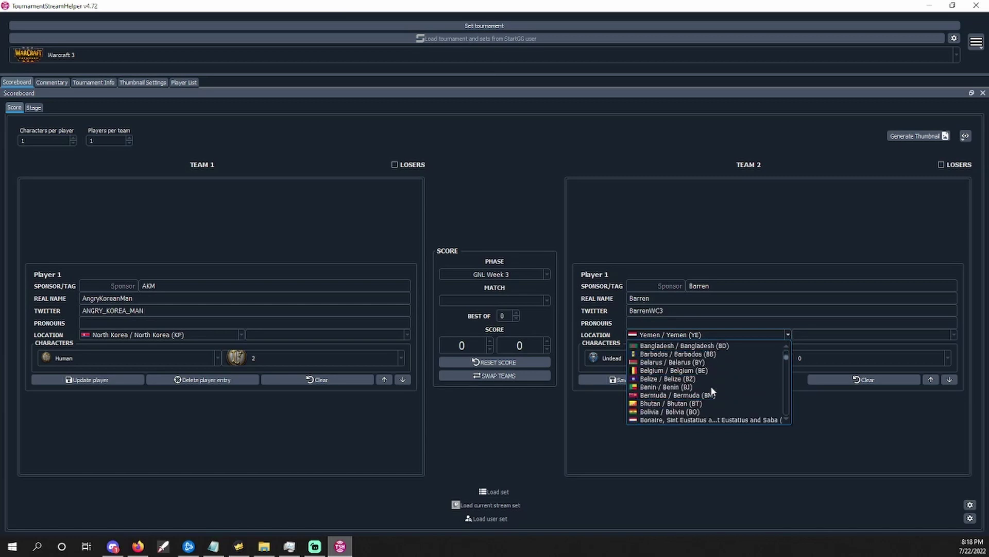
key(u)
scroll(704, 355, down, 6)
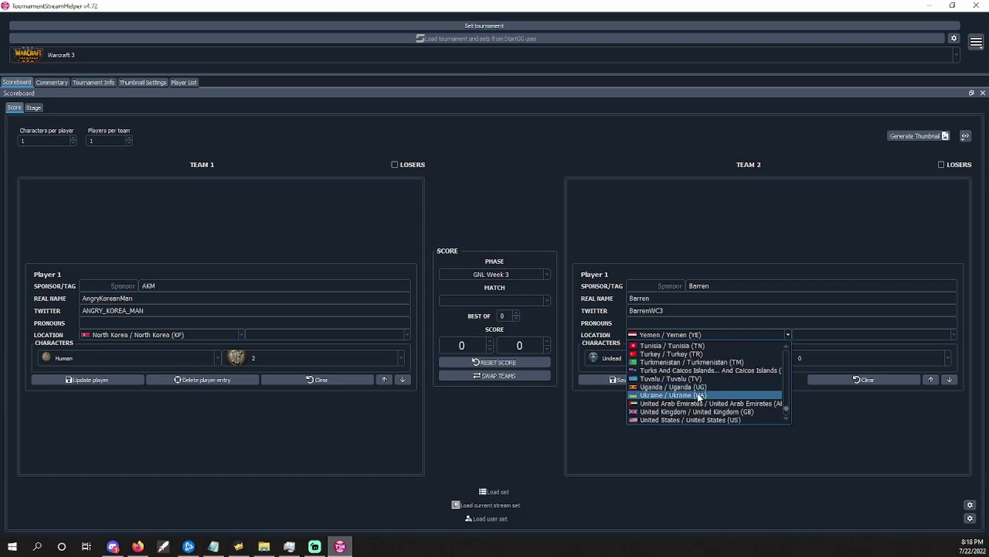
scroll(689, 382, up, 3)
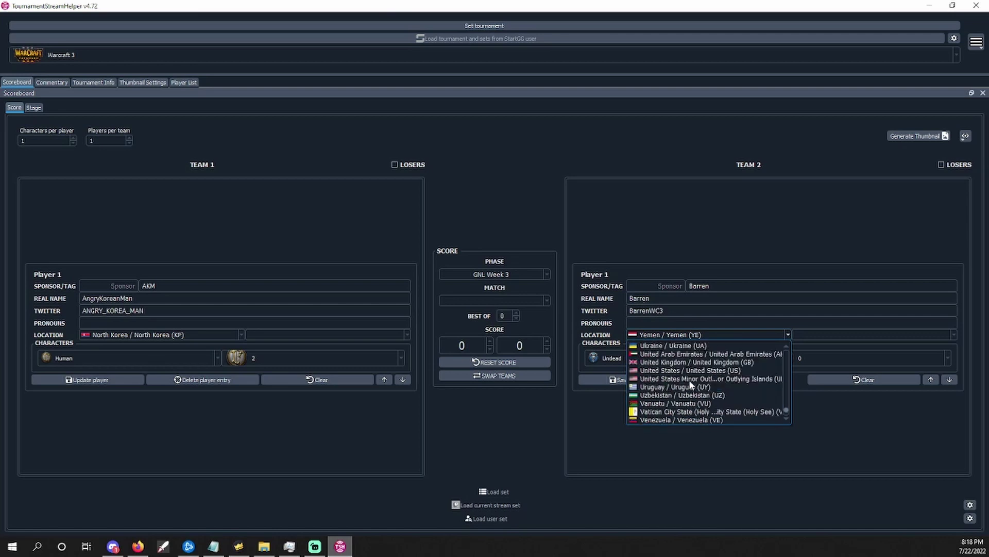
click(682, 371)
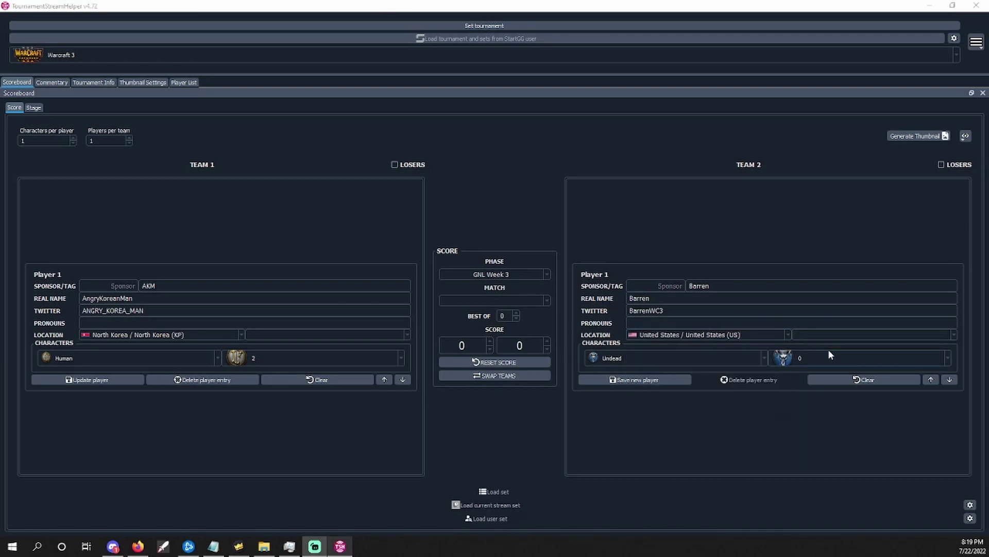
Step: Set Team 2's state to New Jersey (NJ) and save the player as a new entry
click(954, 333)
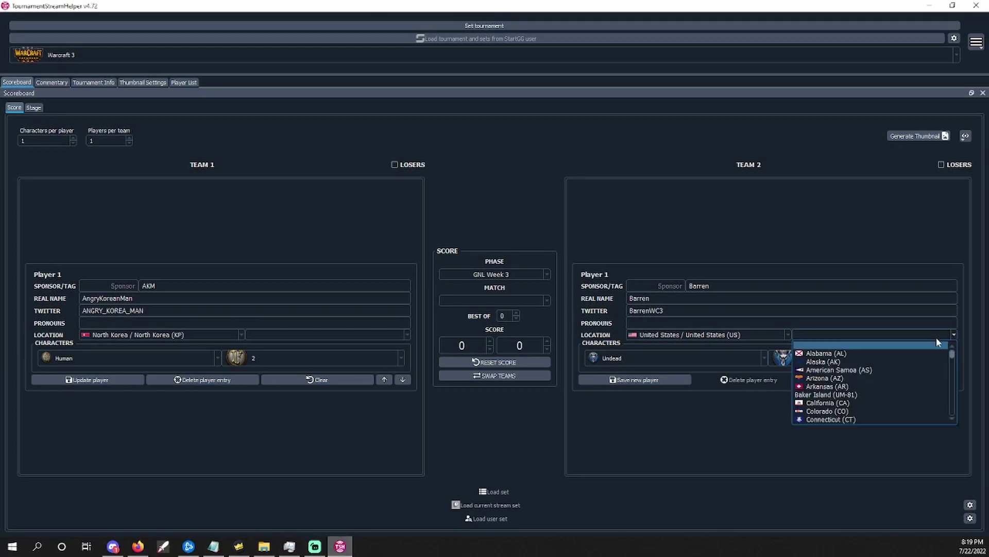
key(n)
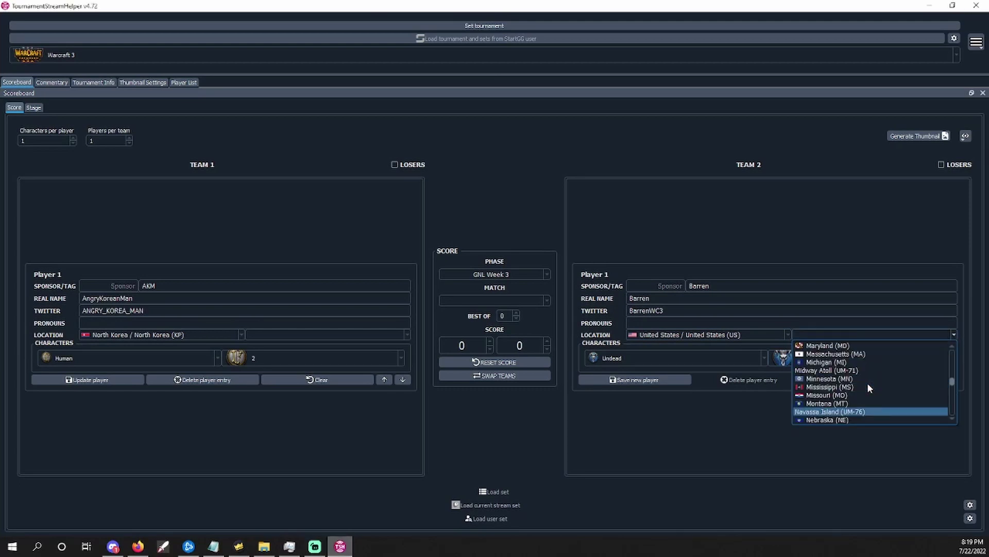
scroll(867, 383, down, 1)
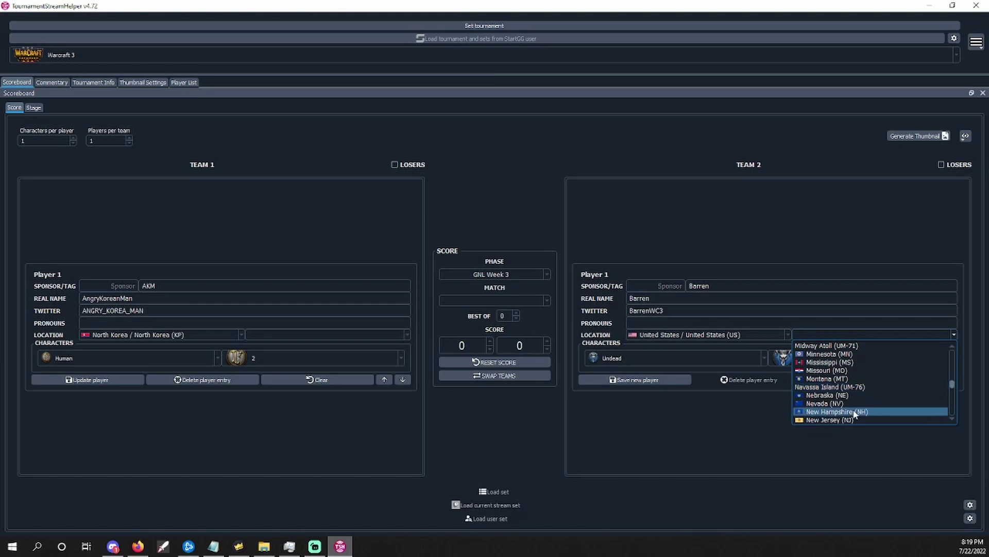
scroll(852, 412, down, 6)
scroll(852, 391, up, 3)
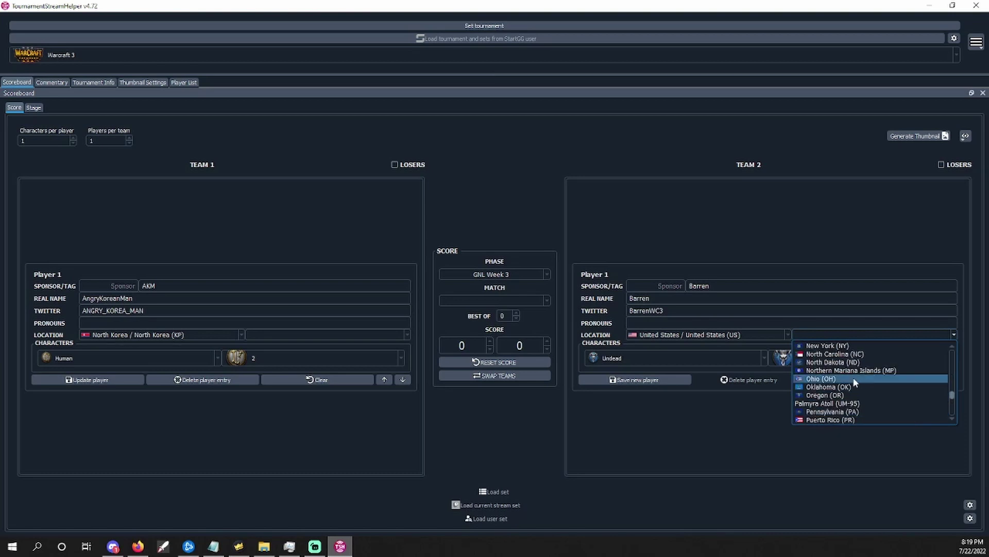
click(834, 354)
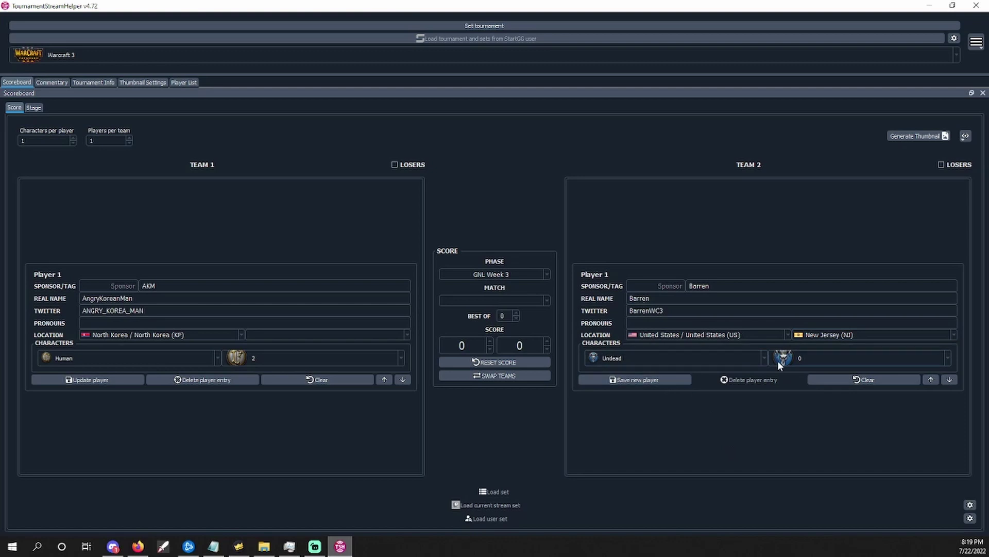
click(649, 381)
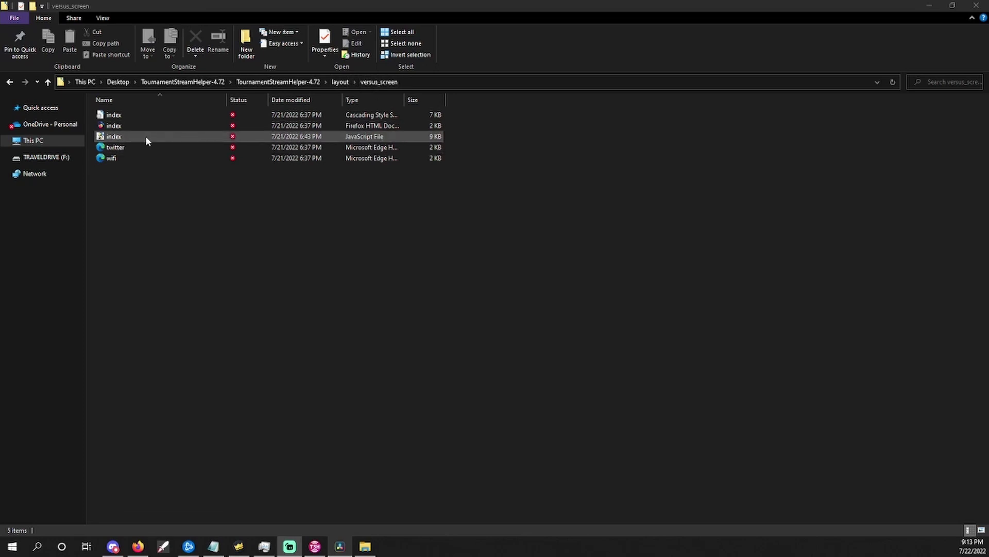
Step: Open index.js from the versus_screen layout folder
double_click(114, 137)
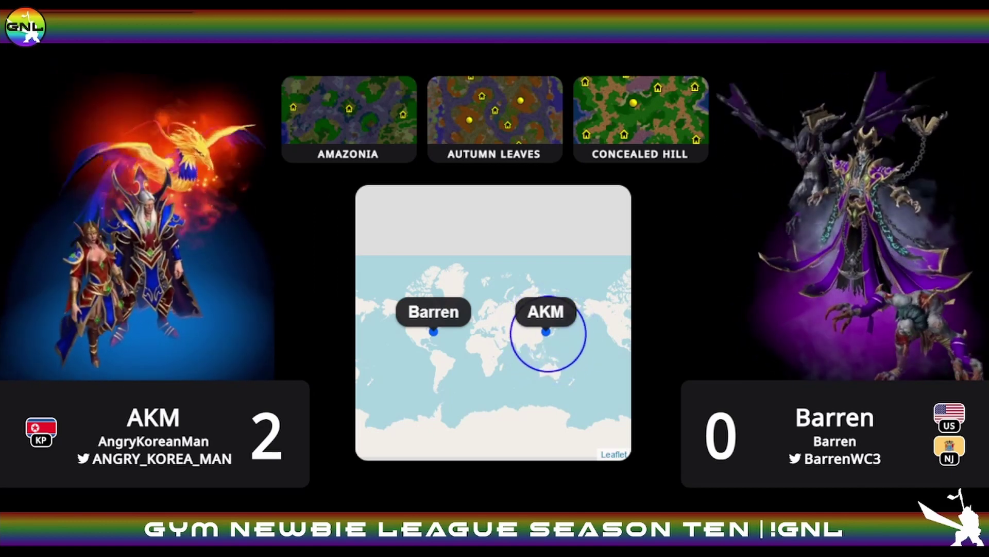
Step: Switch from the overlay window to Streamlabs Desktop
click(656, 389)
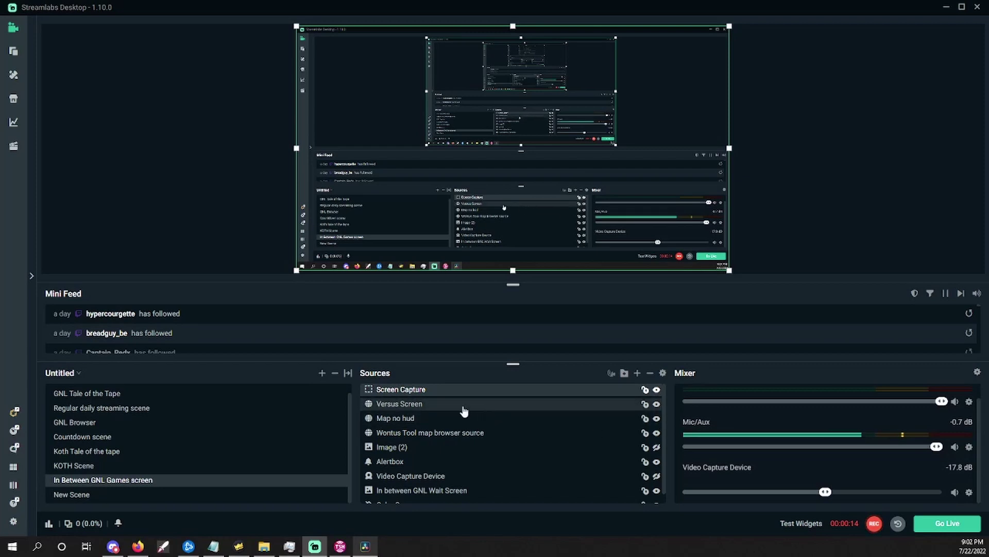
click(407, 411)
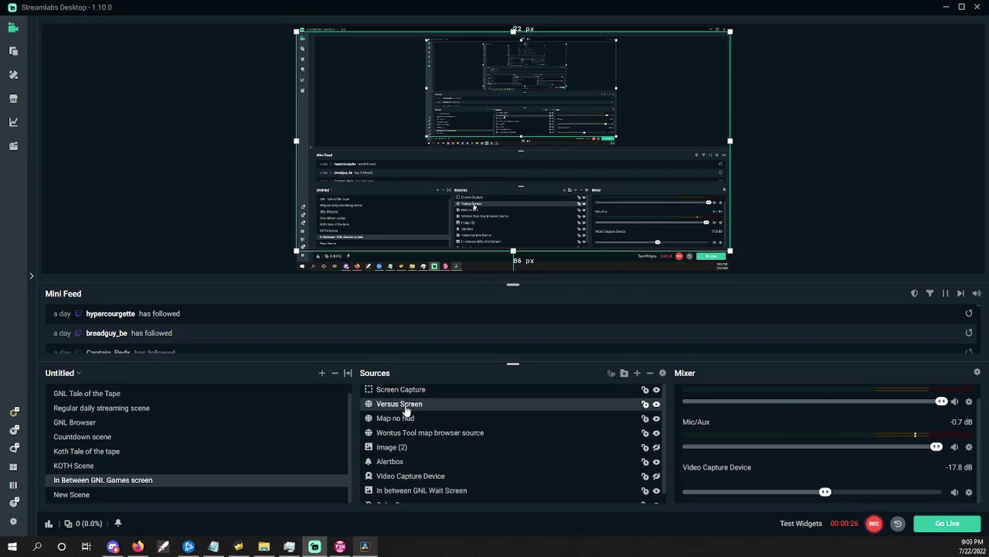
double_click(407, 410)
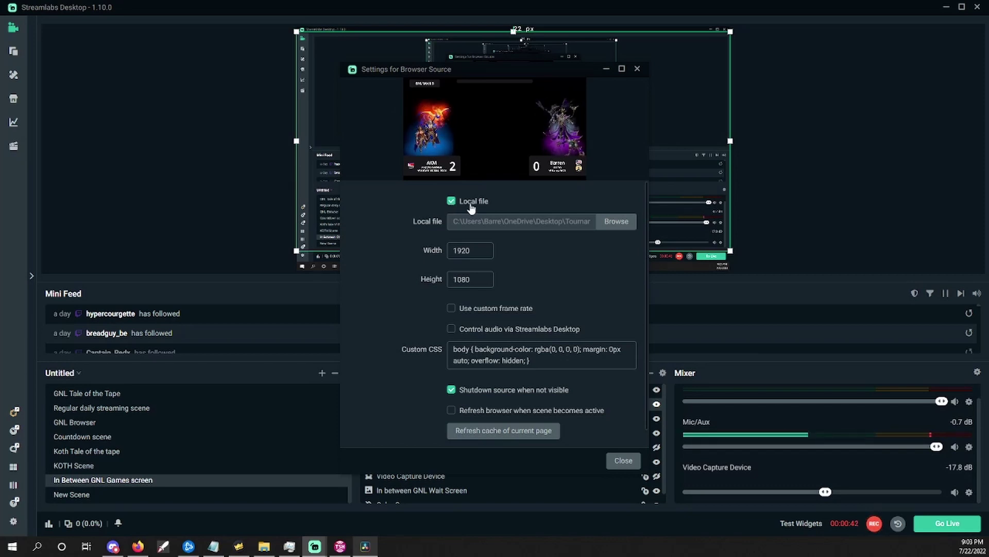
click(616, 222)
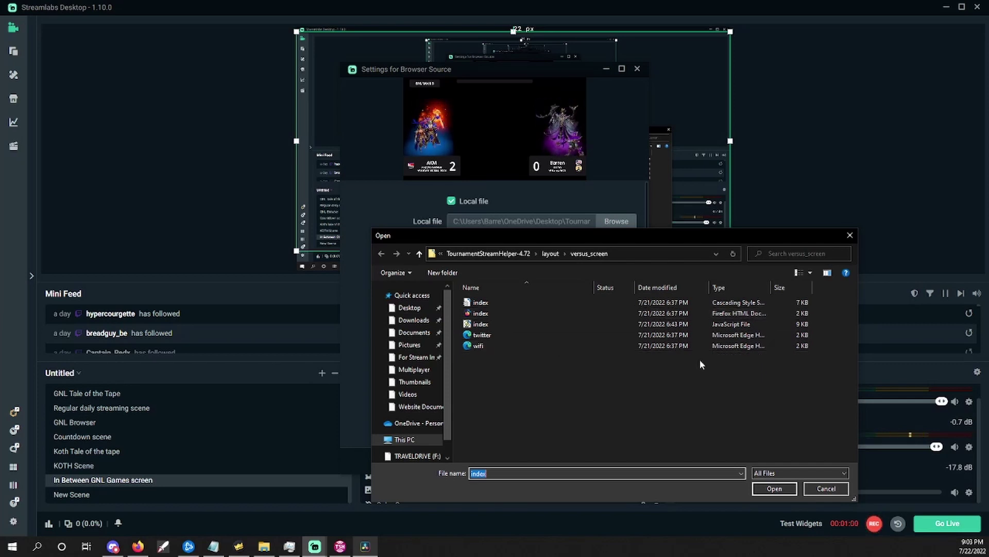
click(827, 488)
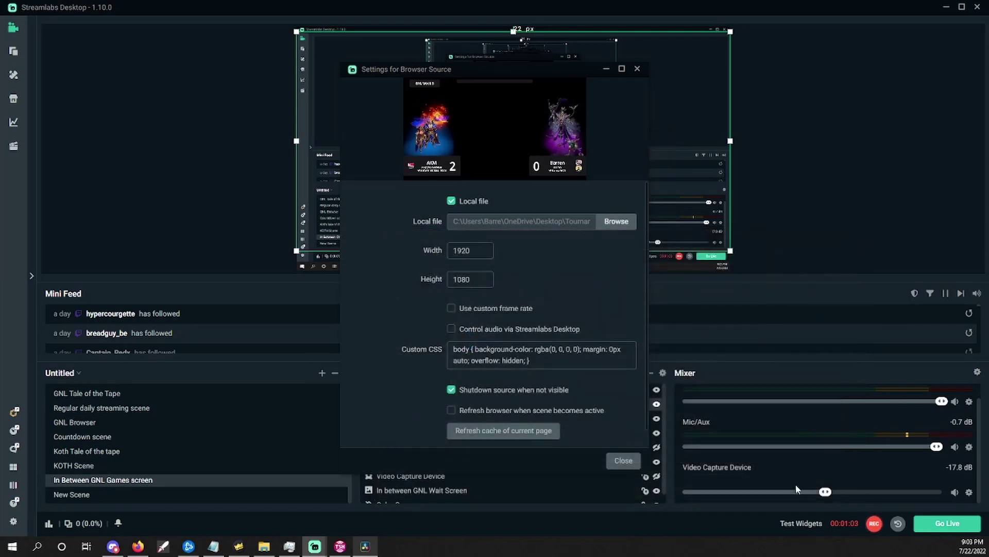
click(624, 461)
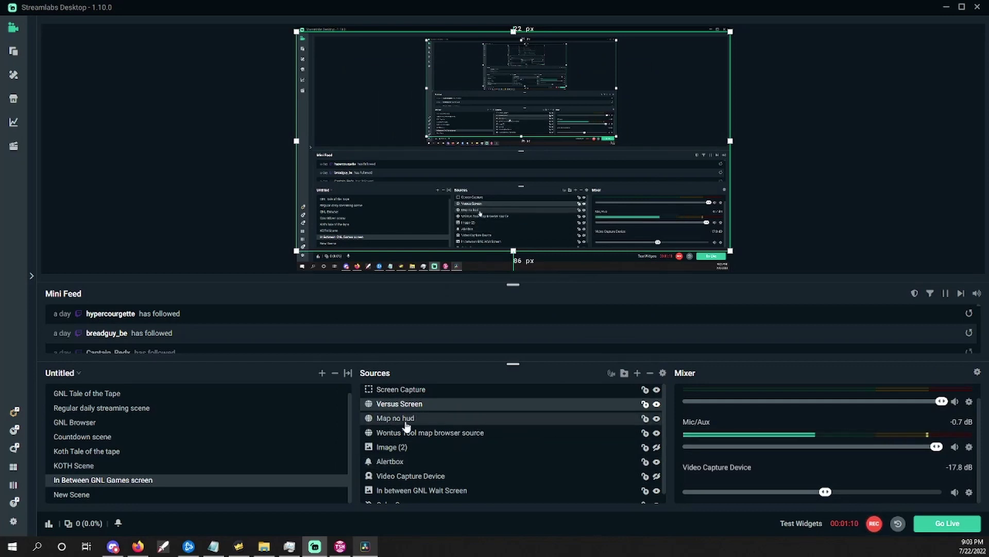
Step: Point the Map no hud browser source at the map/map_no_hud layout file
click(392, 420)
double_click(393, 419)
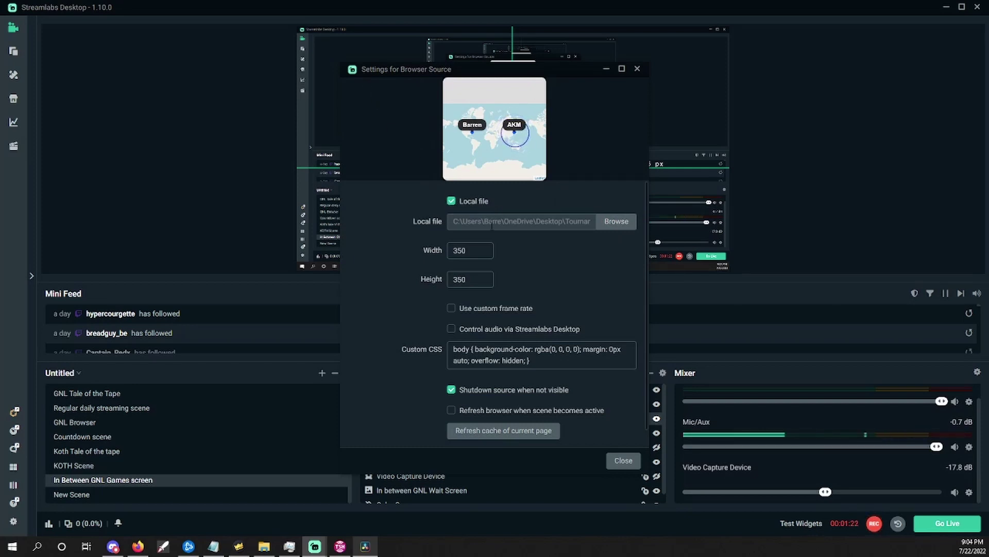
click(618, 226)
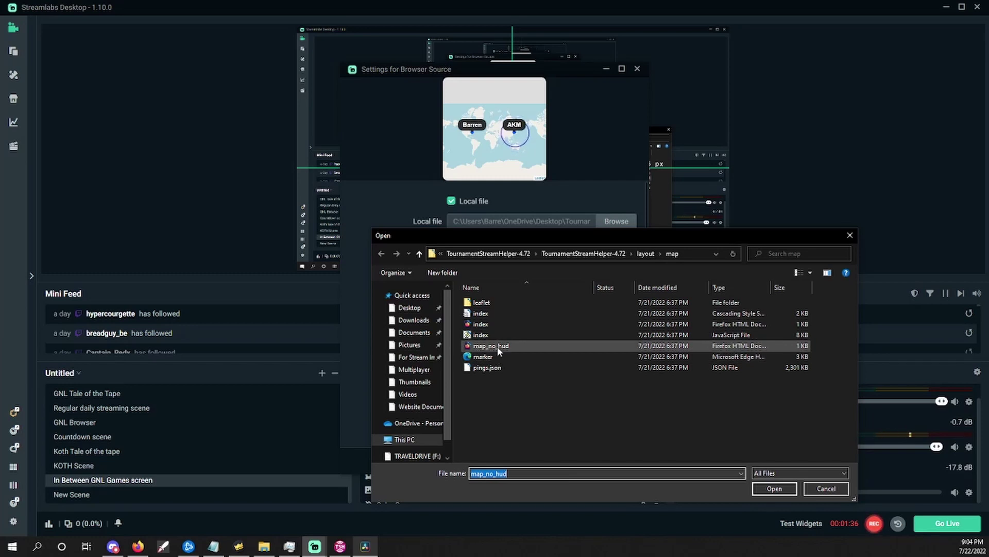
click(785, 493)
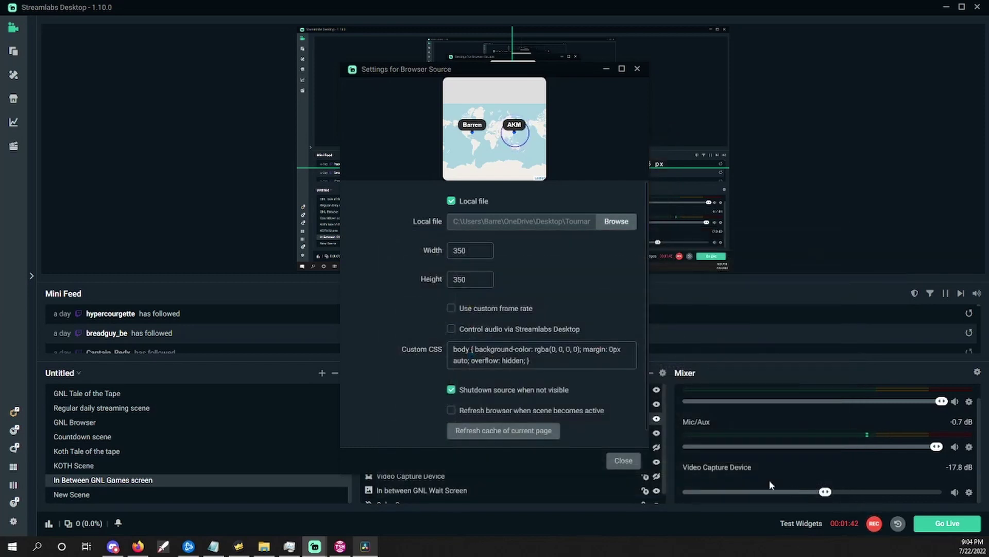
click(626, 465)
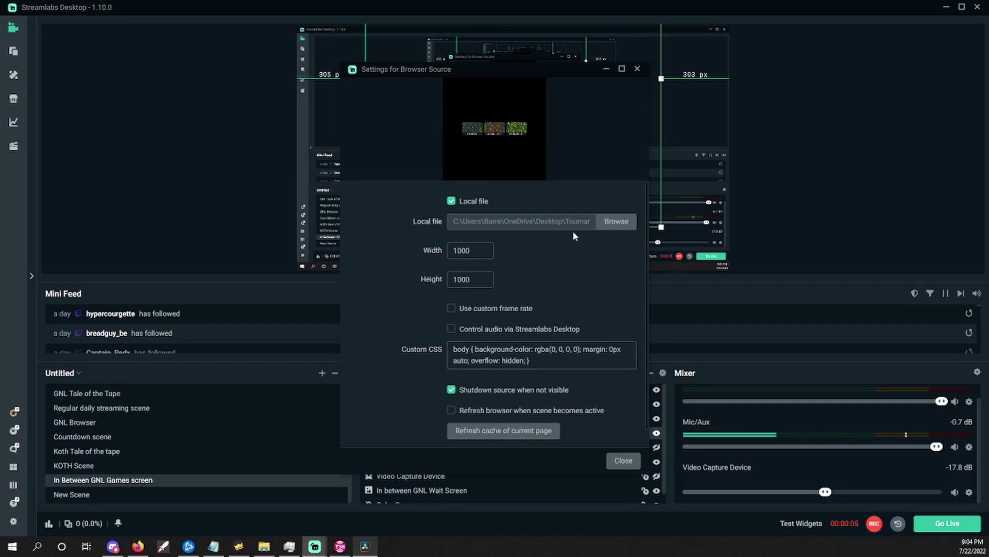
Step: Point the Wontus Tool map browser source at the stage_strike index file
click(615, 227)
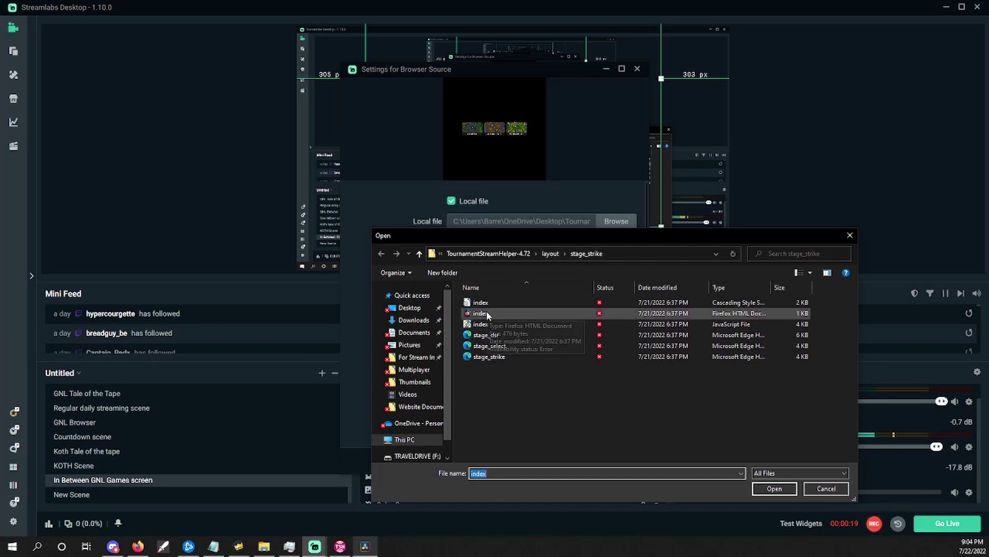
click(781, 487)
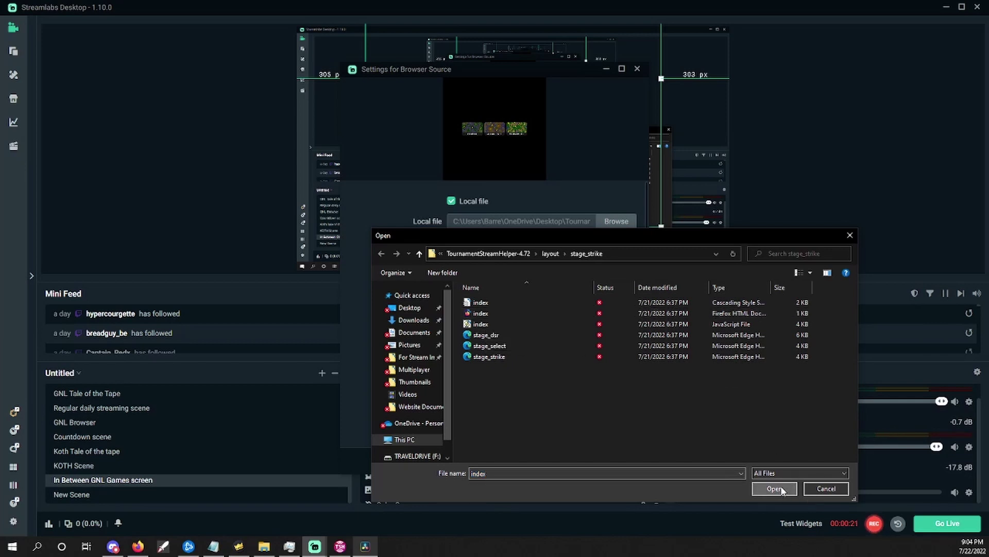
click(622, 461)
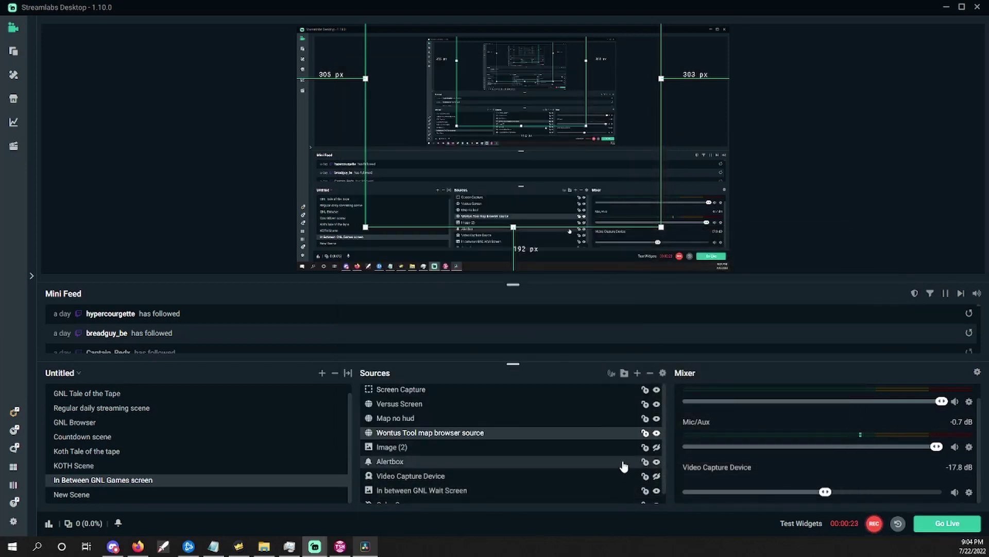